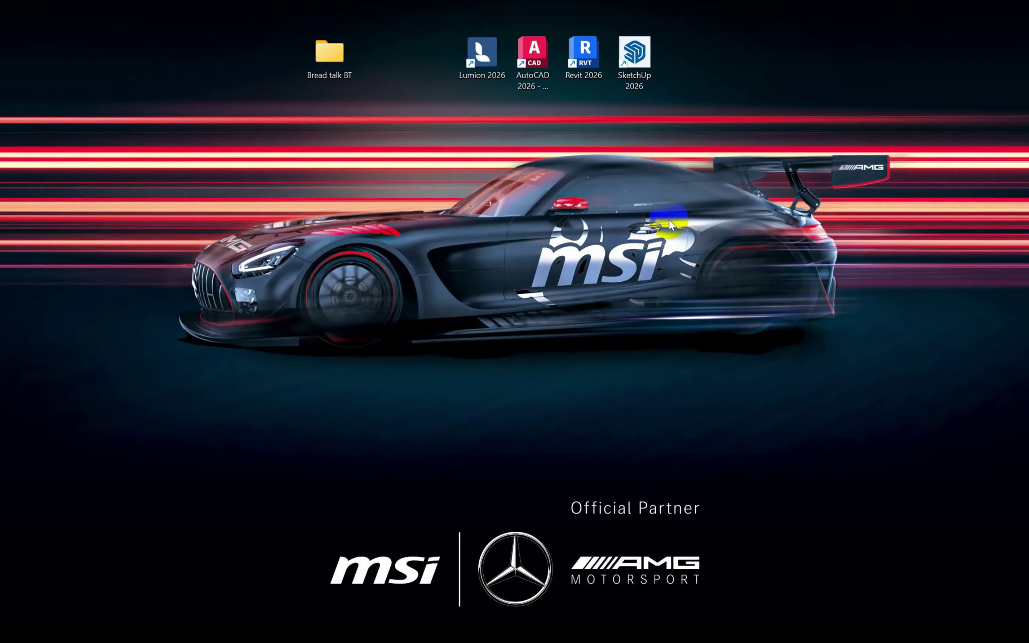
Open the NVIDIA Control Panel from the desktop and go to the Manage 3D settings page.
{"action": "right_click", "coordinate": [676, 226]}
{"action": "left_click", "coordinate": [662, 291]}
{"action": "right_click", "coordinate": [662, 291]}
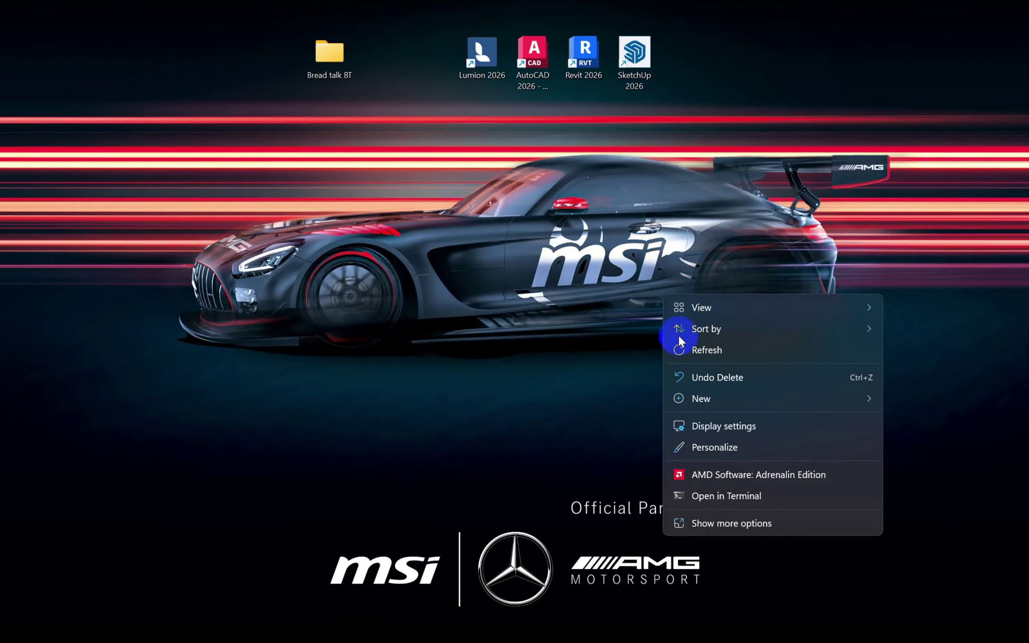
{"action": "left_click", "coordinate": [697, 522]}
{"action": "left_click", "coordinate": [739, 440]}
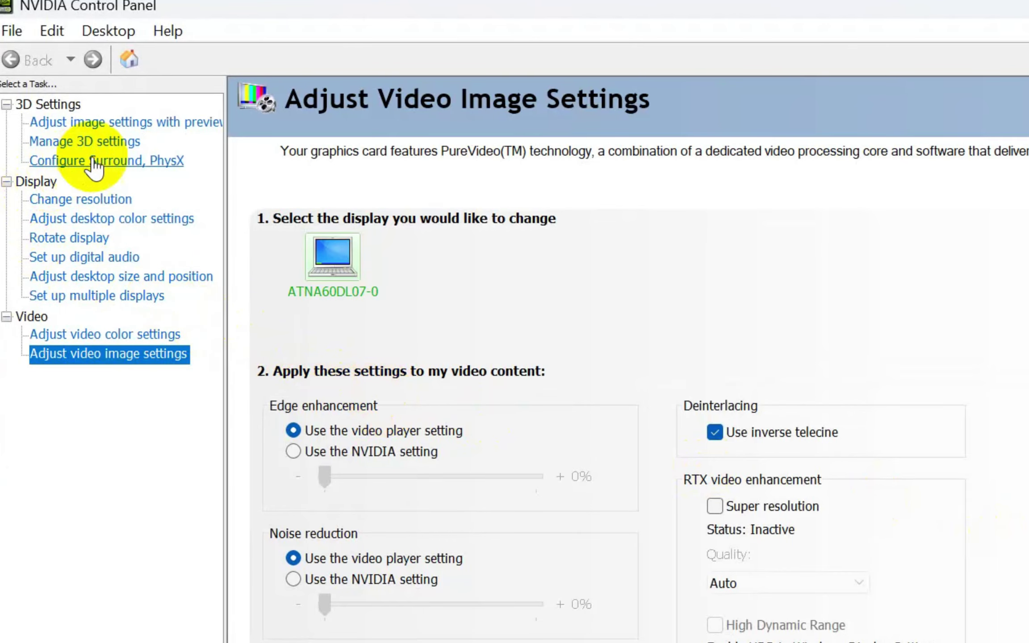
{"action": "left_click", "coordinate": [85, 145]}
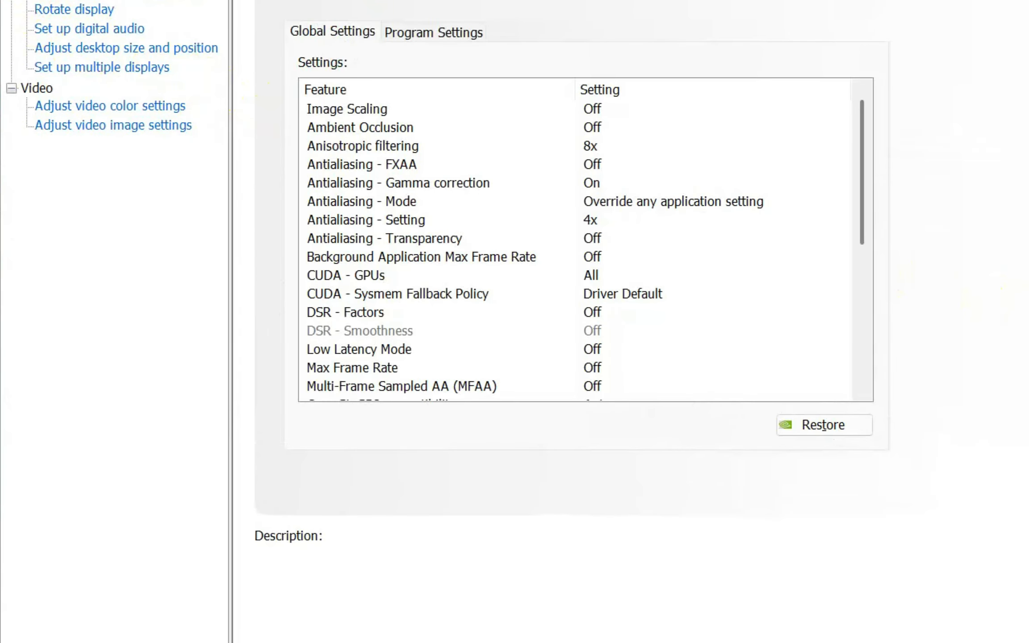
Choose Lumion (lumion.exe) as the program to customize in the program-specific 3D settings.
{"action": "left_click", "coordinate": [425, 33]}
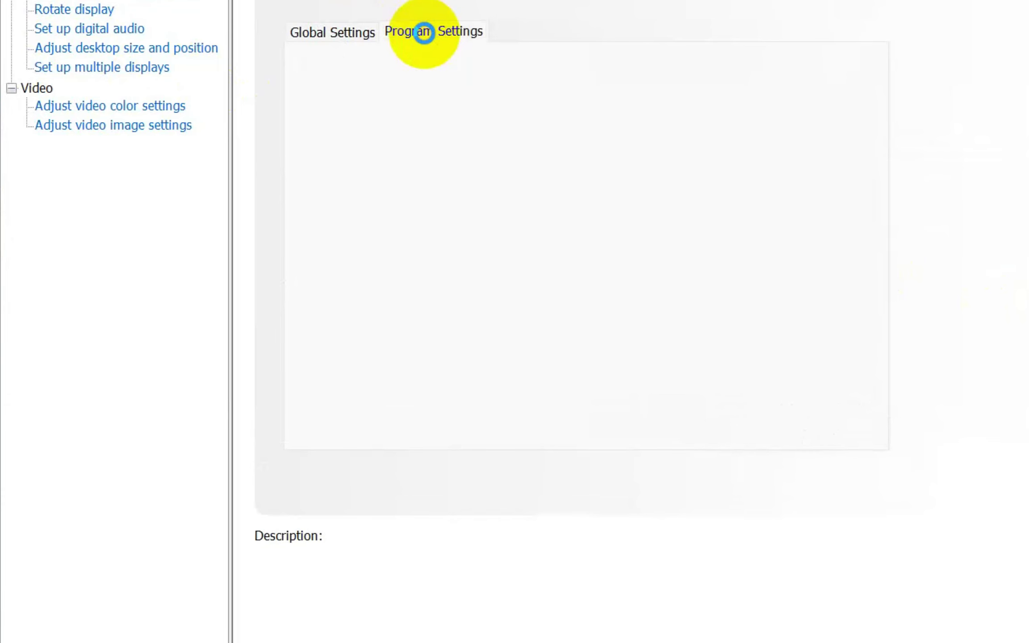
{"action": "left_click", "coordinate": [530, 89]}
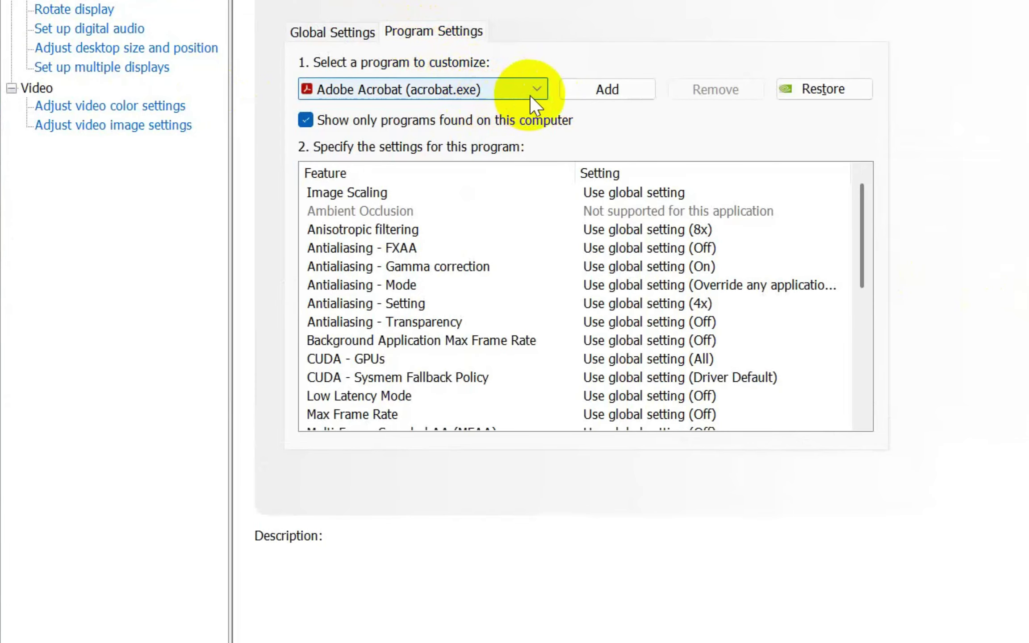
{"action": "left_click", "coordinate": [536, 92]}
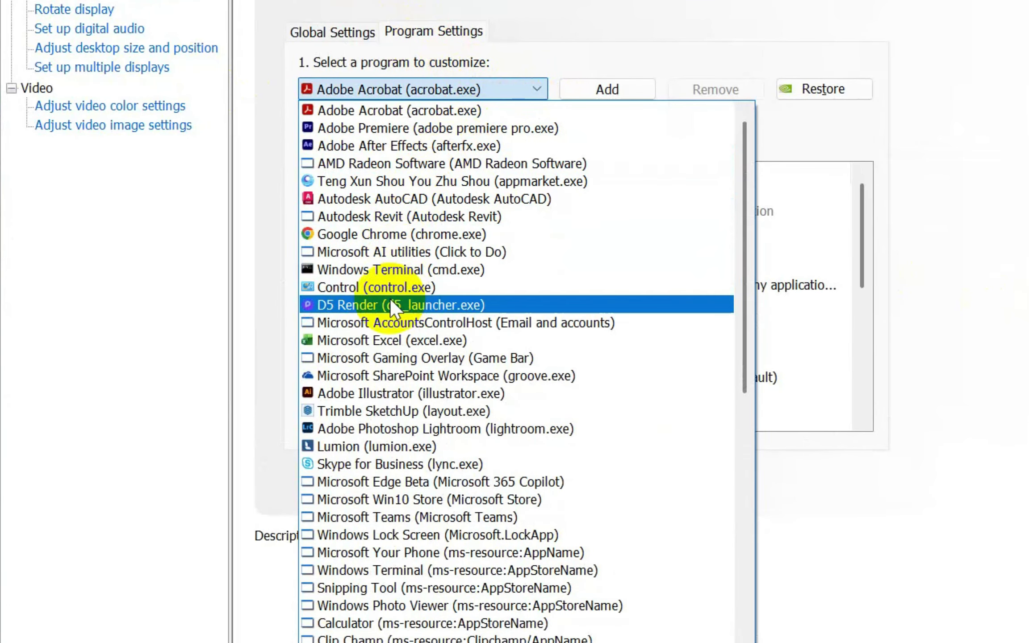
{"action": "left_click", "coordinate": [370, 442]}
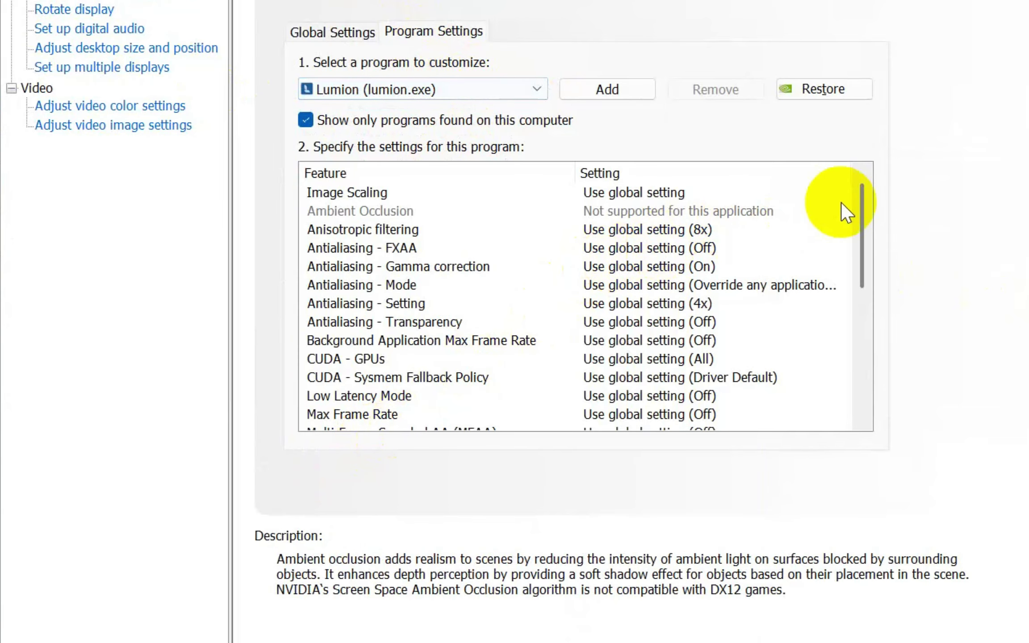
Set Anisotropic filtering to 16x for Lumion.
{"action": "left_click", "coordinate": [359, 235]}
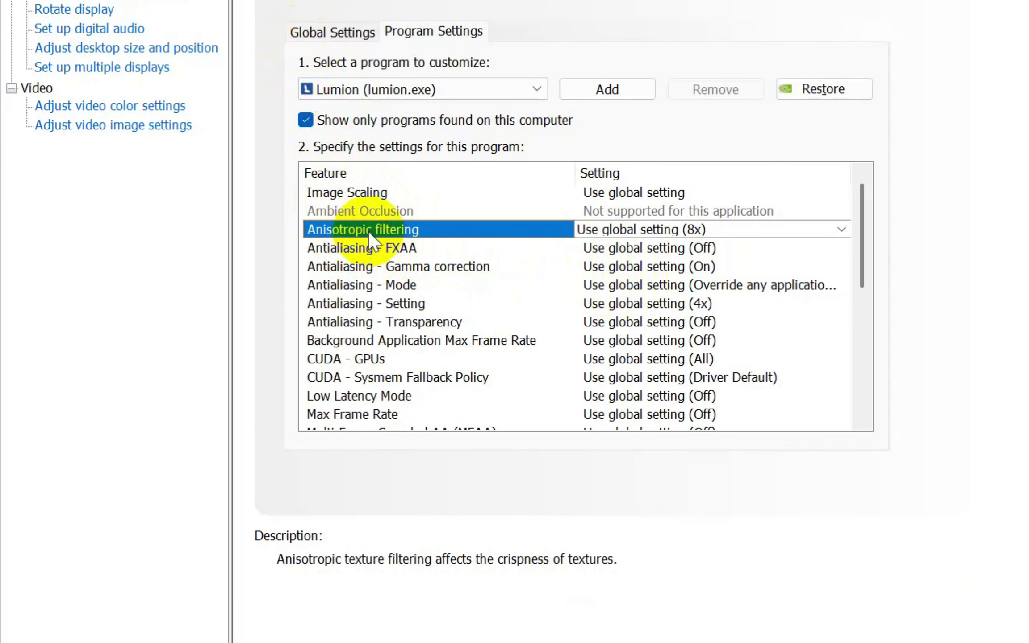
{"action": "left_click", "coordinate": [840, 231]}
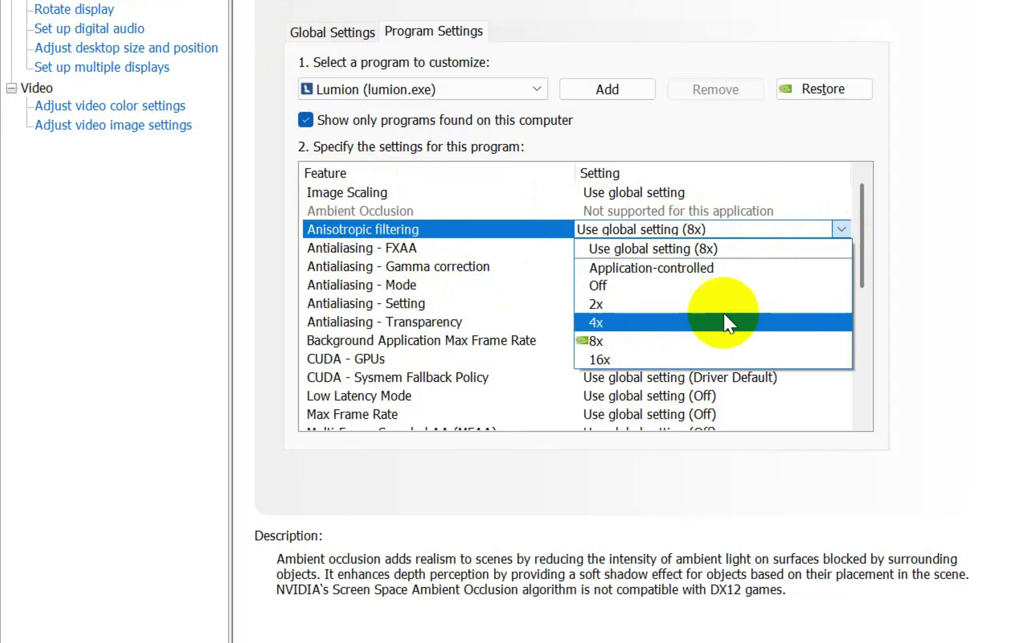
{"action": "left_click", "coordinate": [605, 361]}
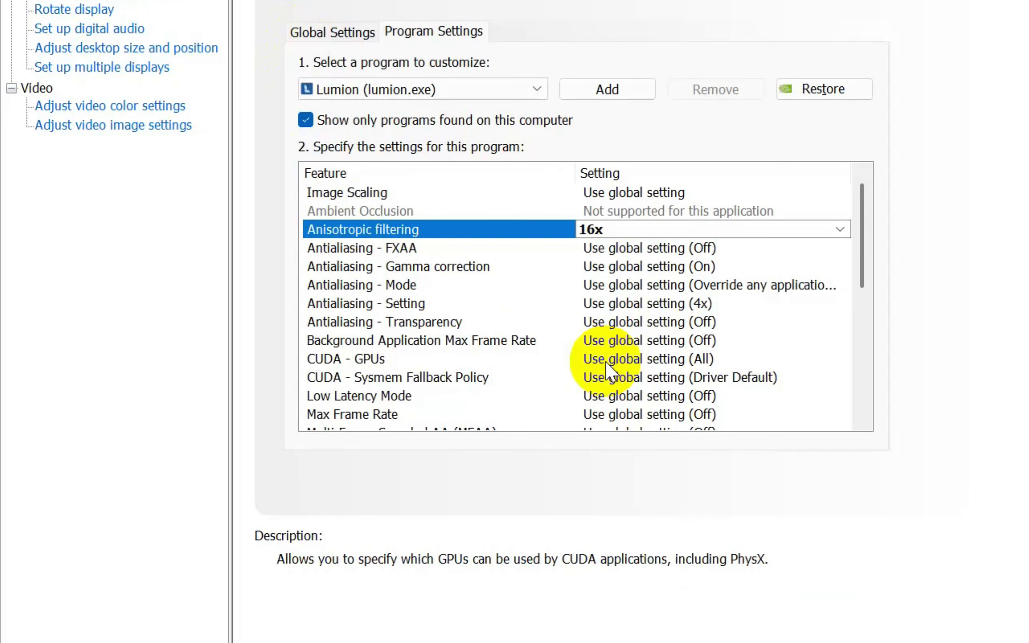
Turn on both Antialiasing - FXAA and Antialiasing - Gamma correction for Lumion.
{"action": "left_click", "coordinate": [656, 249]}
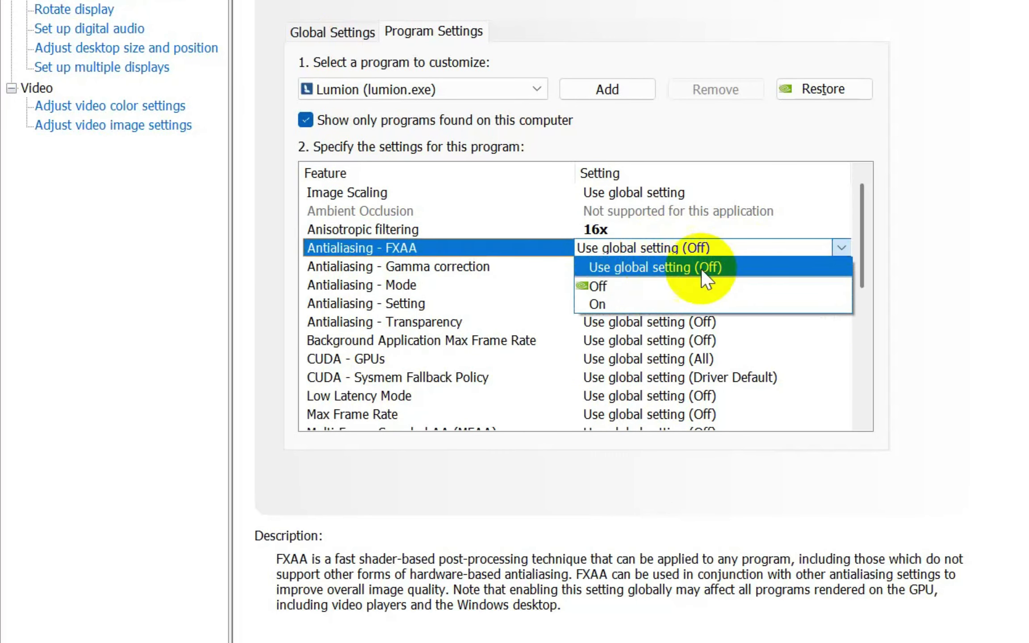
{"action": "left_click", "coordinate": [602, 295]}
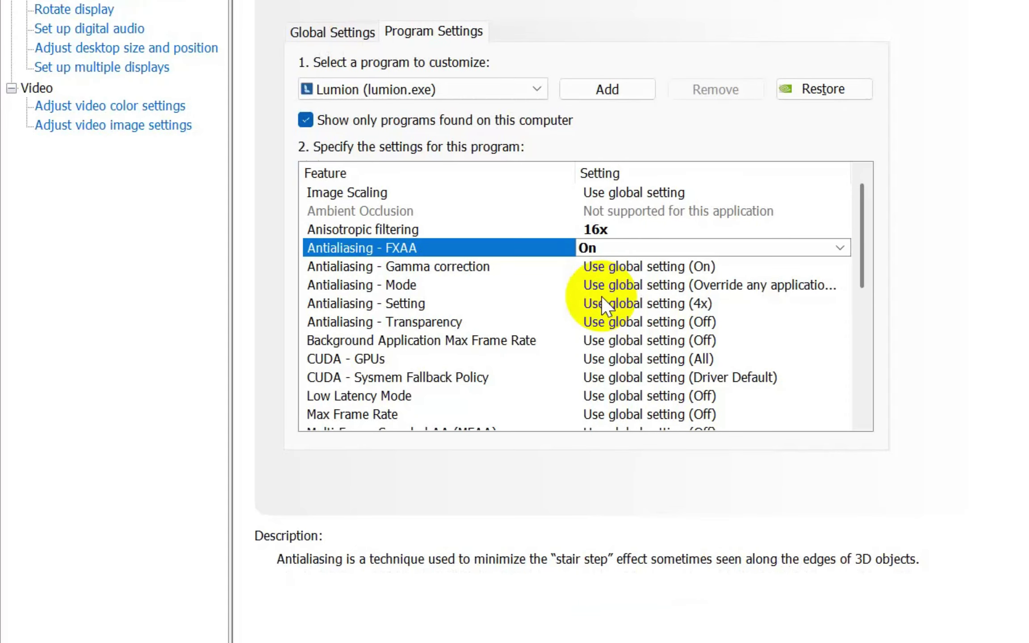
{"action": "left_click", "coordinate": [625, 263]}
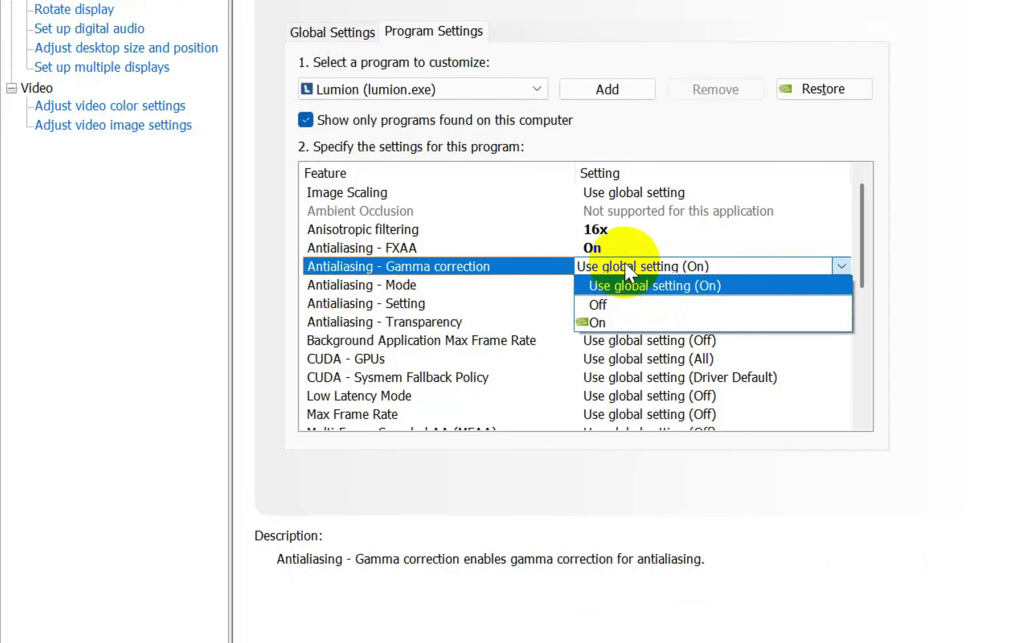
{"action": "left_click", "coordinate": [601, 318]}
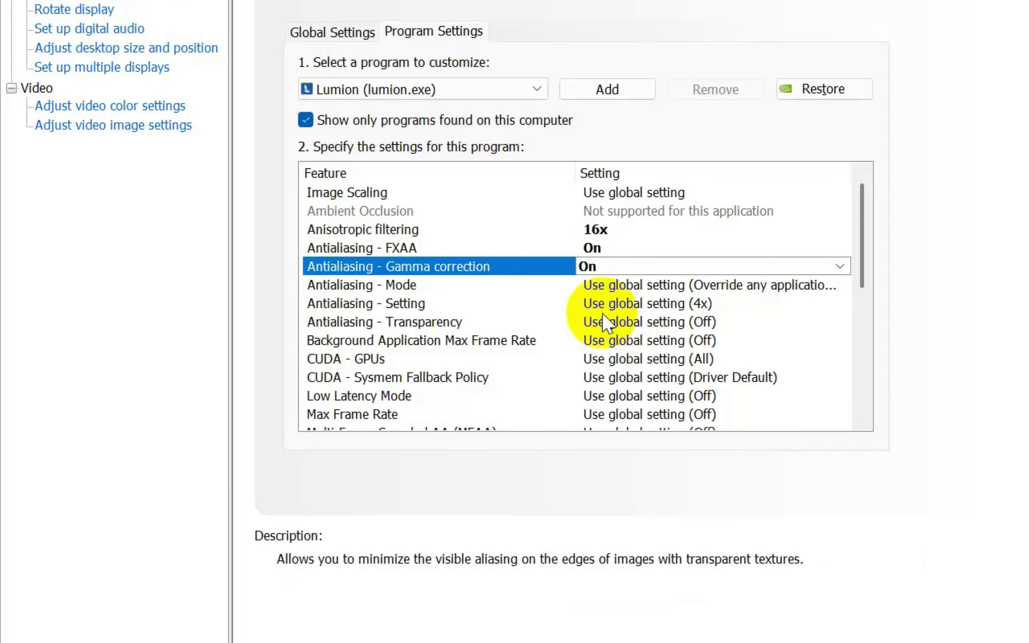
Set Antialiasing - Mode to Enhance the application setting and Antialiasing - Setting to 8x.
{"action": "left_click", "coordinate": [613, 288]}
{"action": "left_click", "coordinate": [708, 359]}
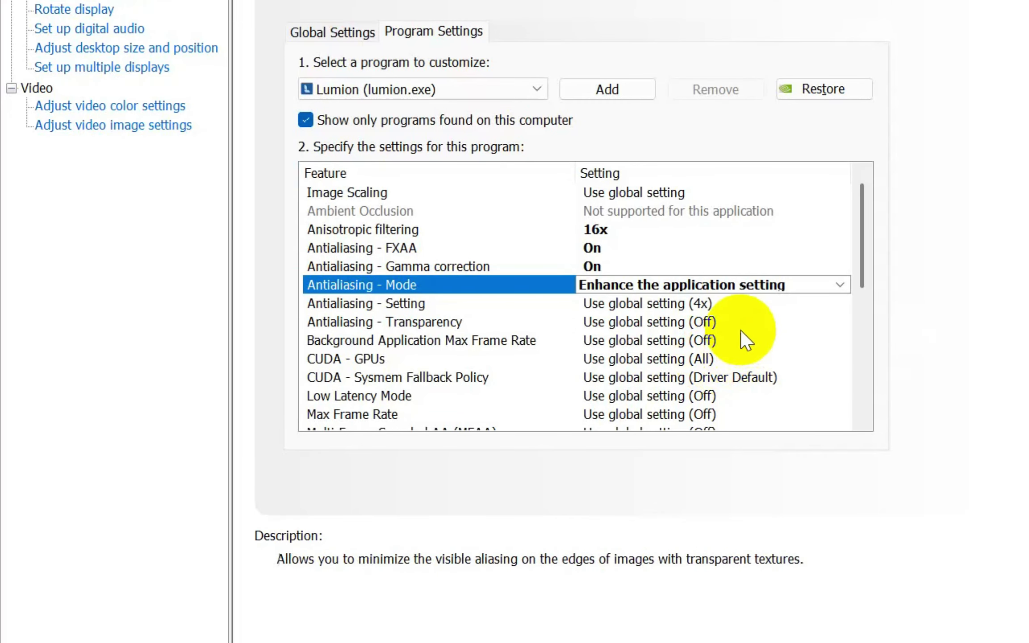
{"action": "left_click", "coordinate": [722, 282]}
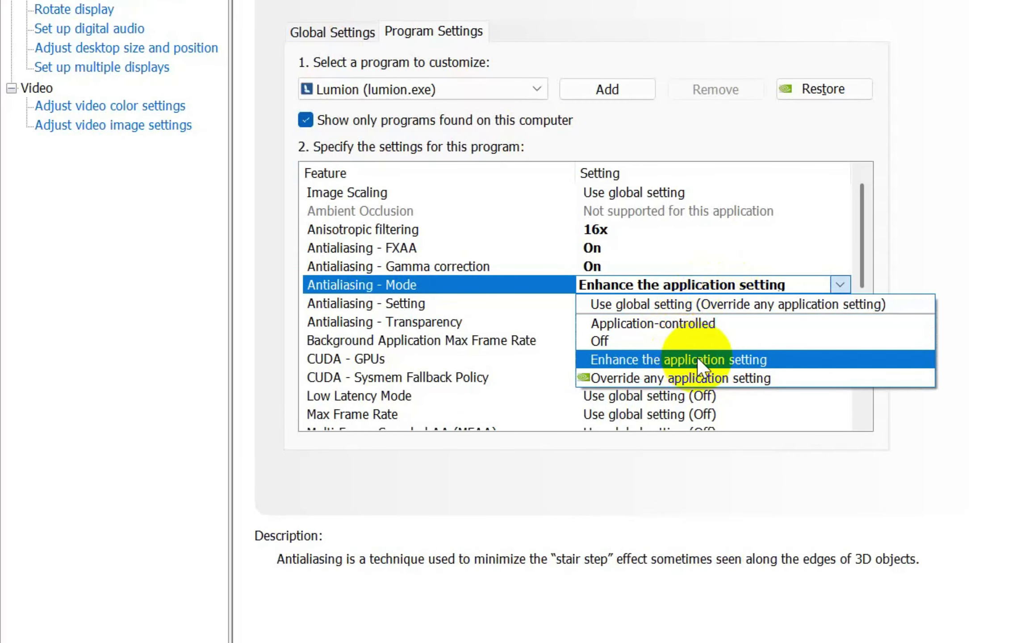
{"action": "left_click", "coordinate": [715, 358]}
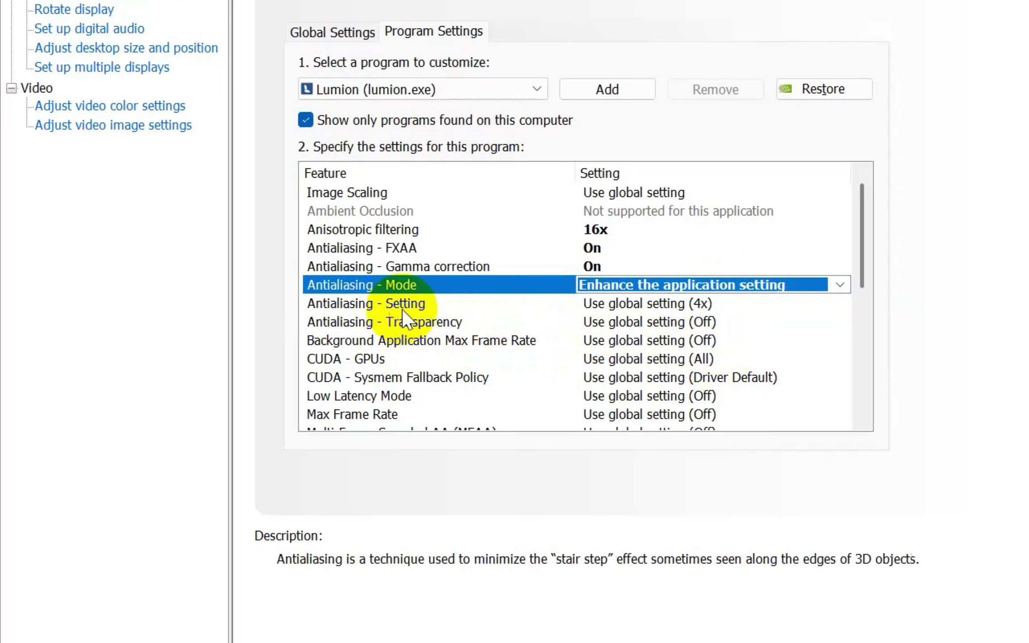
{"action": "left_click", "coordinate": [649, 305]}
{"action": "left_click", "coordinate": [648, 305]}
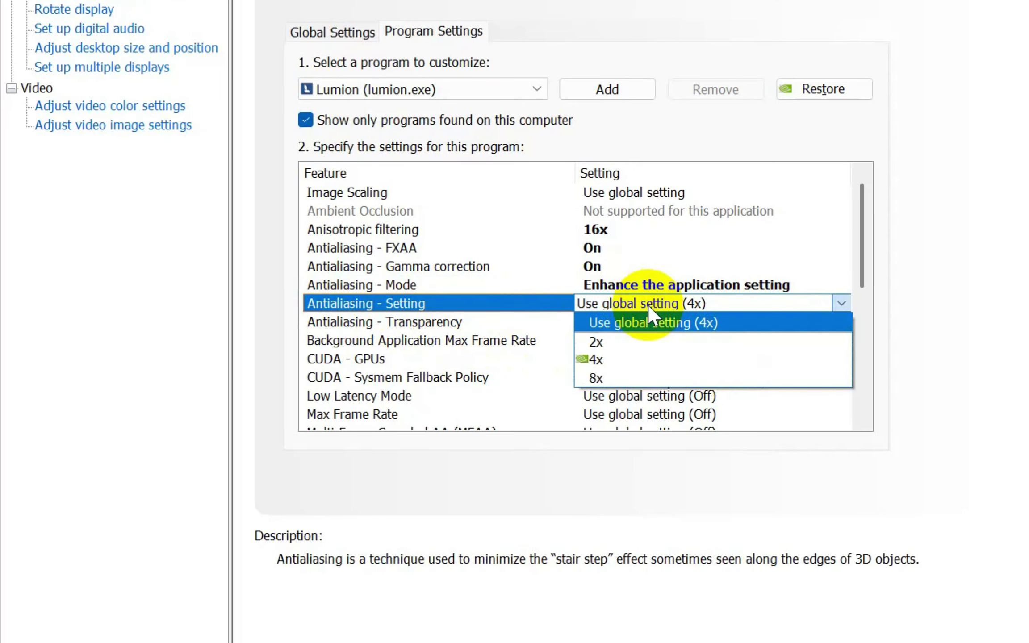
{"action": "left_click", "coordinate": [601, 378]}
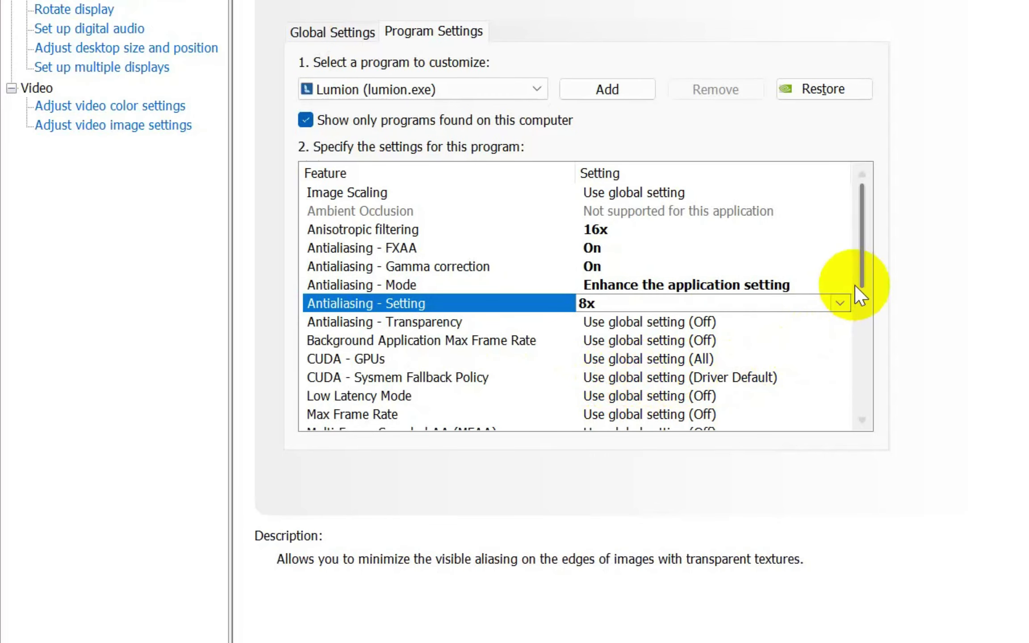
Turn on Multi-Frame Sampled AA (MFAA) in Lumion's program settings.
{"action": "left_click_drag", "start_coordinate": [863, 274], "coordinate": [846, 345]}
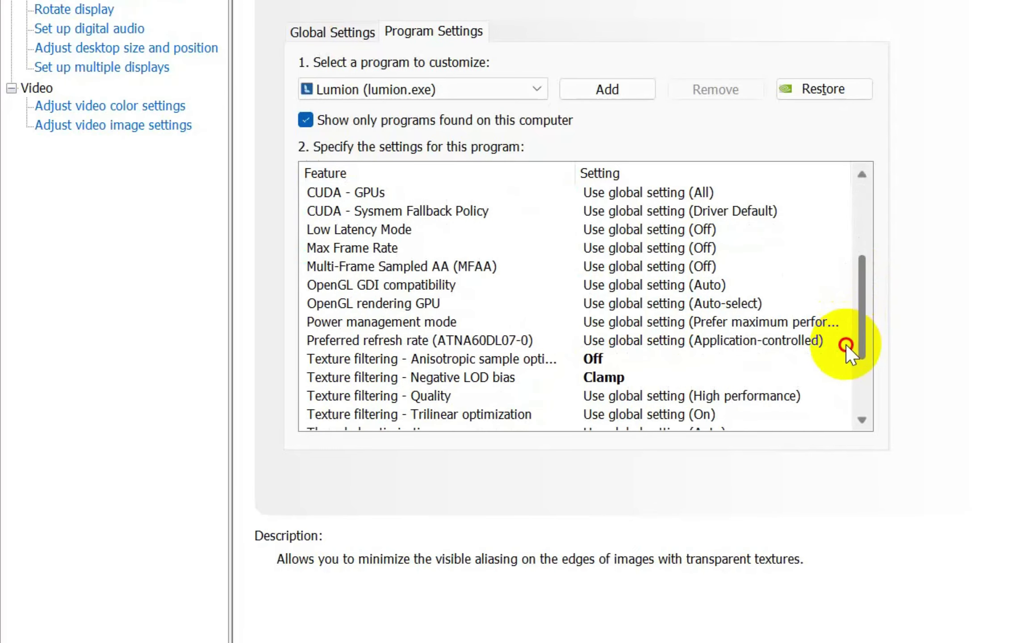
{"action": "left_click", "coordinate": [347, 249]}
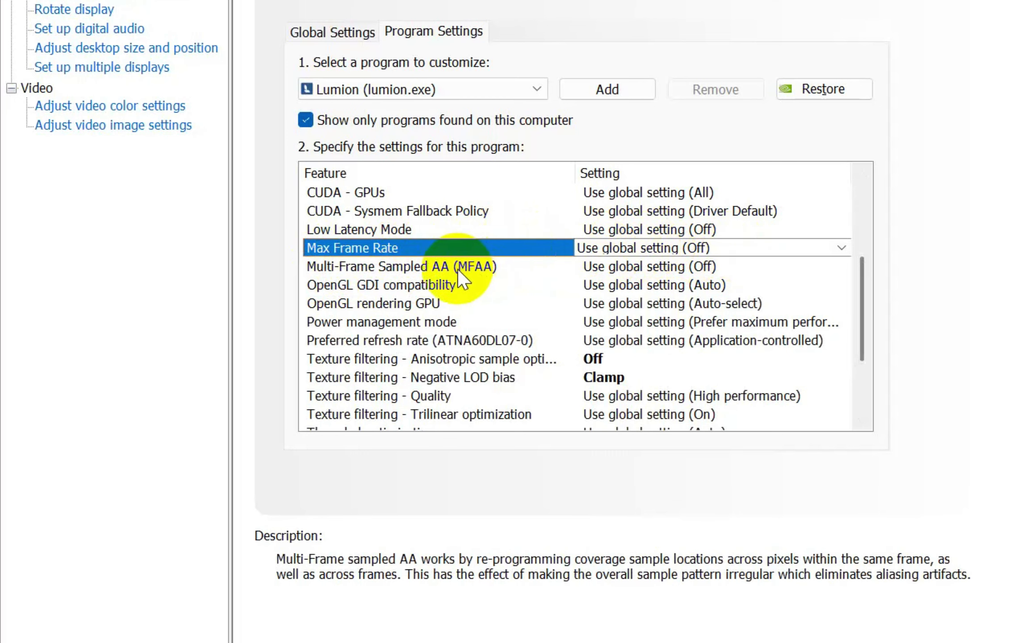
{"action": "left_click", "coordinate": [458, 282]}
{"action": "left_click", "coordinate": [364, 264]}
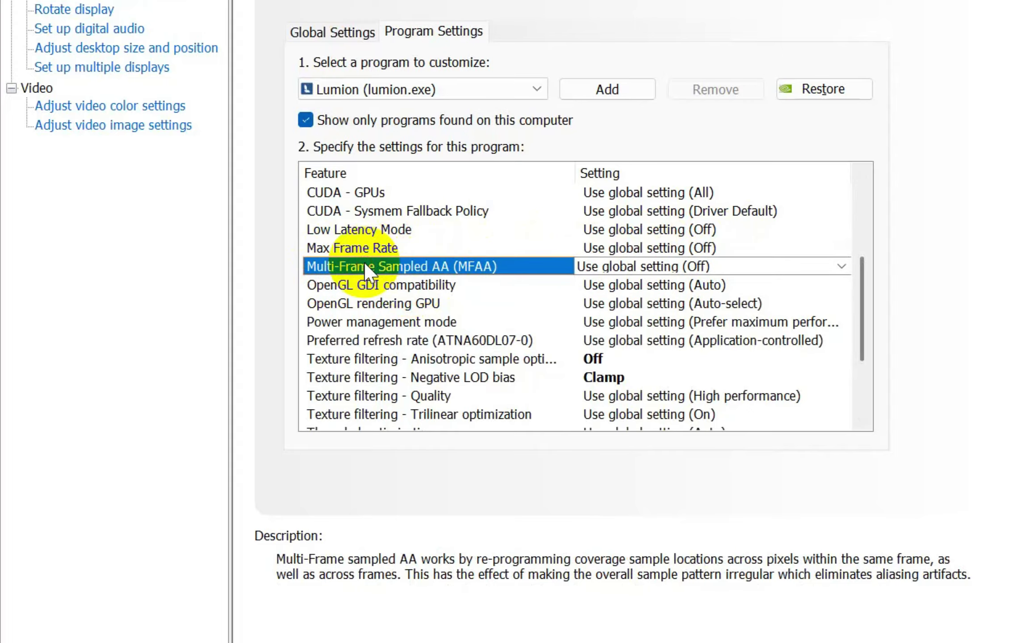
{"action": "left_click", "coordinate": [834, 266]}
{"action": "left_click", "coordinate": [630, 321]}
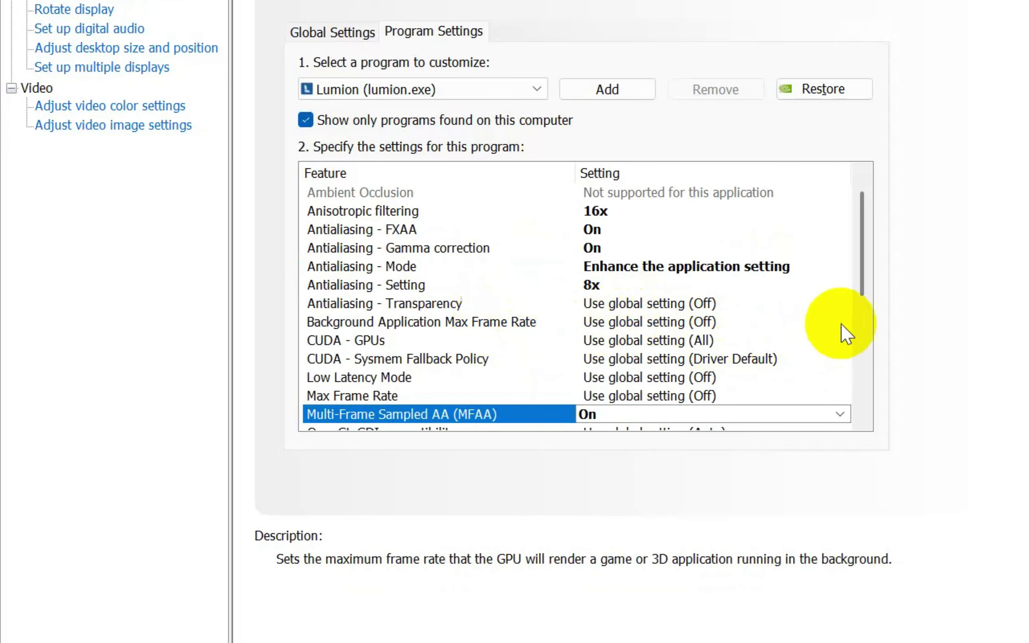
Set the OpenGL rendering GPU for Lumion to NVIDIA GeForce RTX 5070 Laptop GPU.
{"action": "left_click_drag", "start_coordinate": [863, 282], "coordinate": [842, 355]}
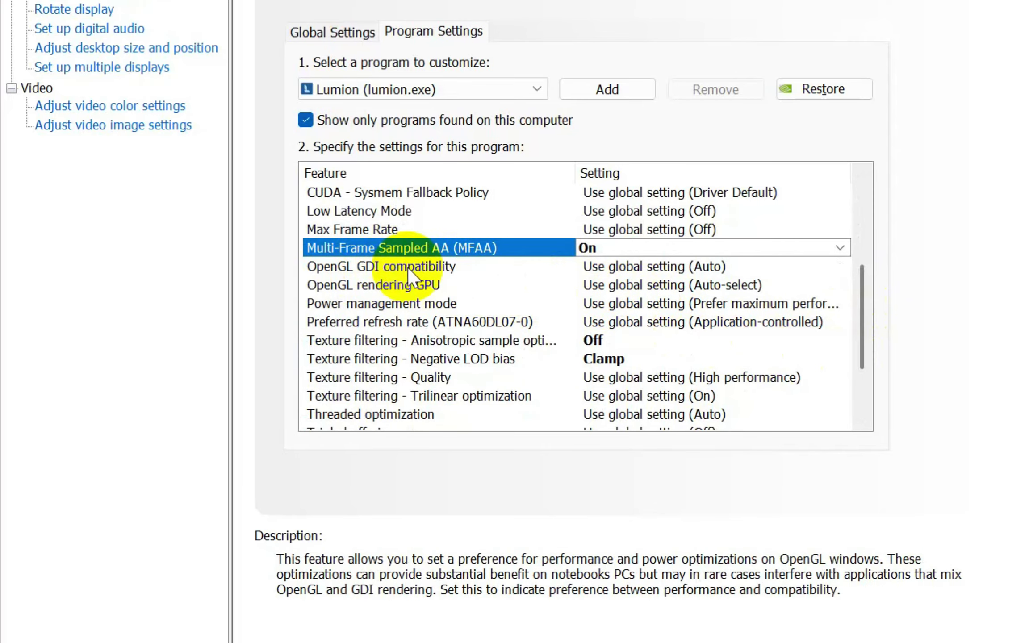
{"action": "left_click", "coordinate": [434, 283]}
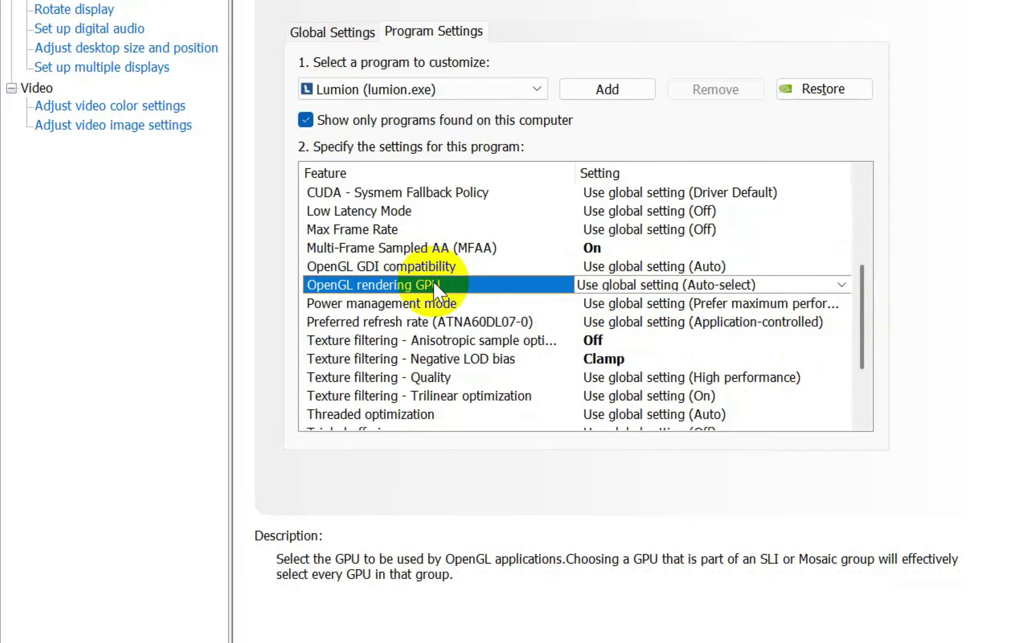
{"action": "left_click", "coordinate": [712, 280]}
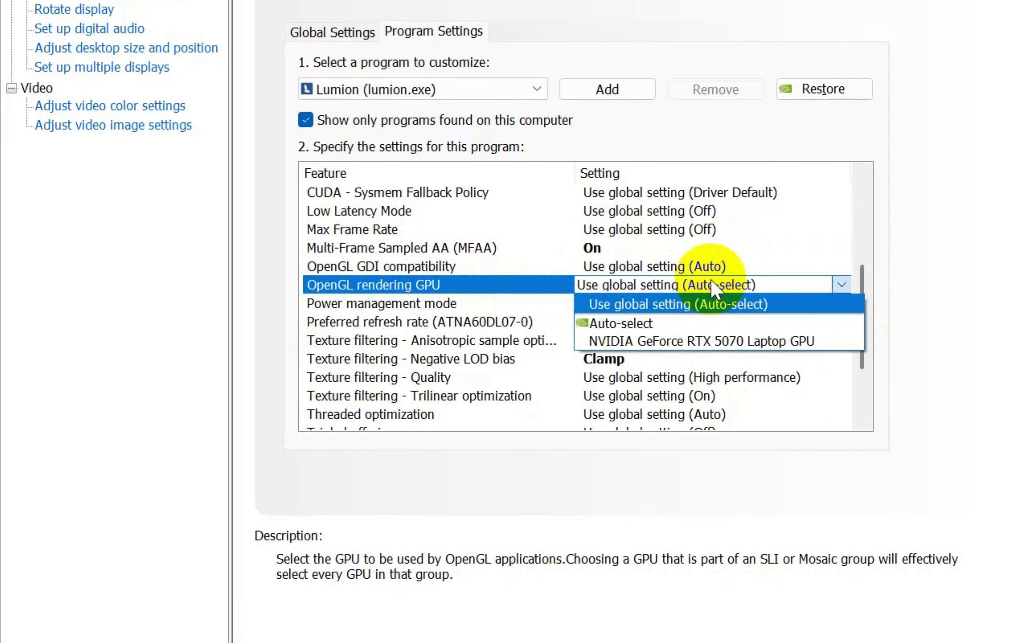
{"action": "left_click", "coordinate": [702, 341]}
{"action": "scroll", "coordinate": [701, 342], "scroll_direction": "up", "scroll_amount": 2}
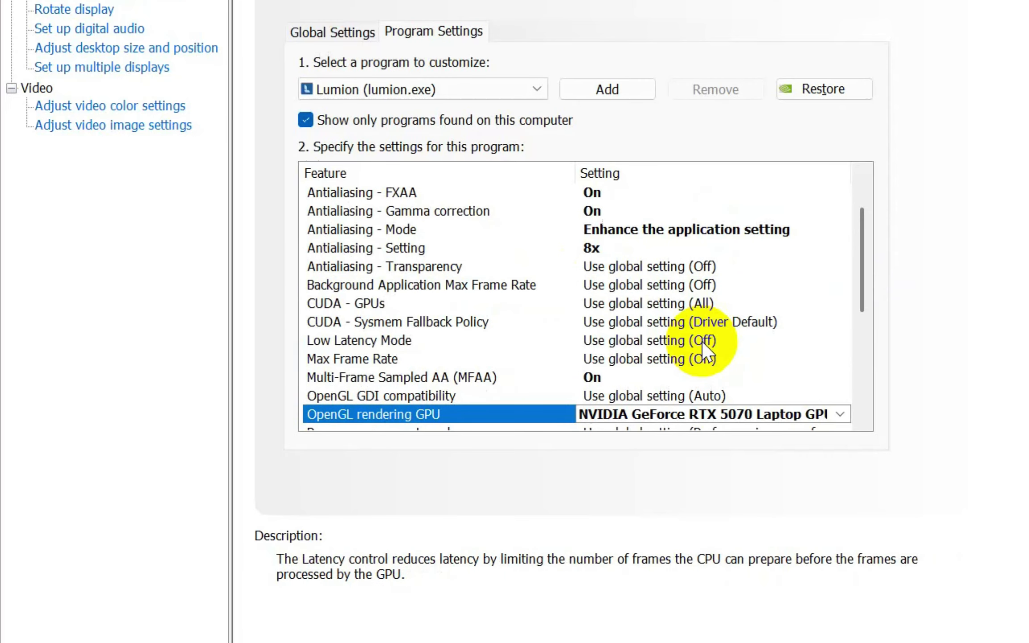
Set Lumion's Power management mode to Prefer maximum performance.
{"action": "left_click_drag", "start_coordinate": [869, 293], "coordinate": [861, 393]}
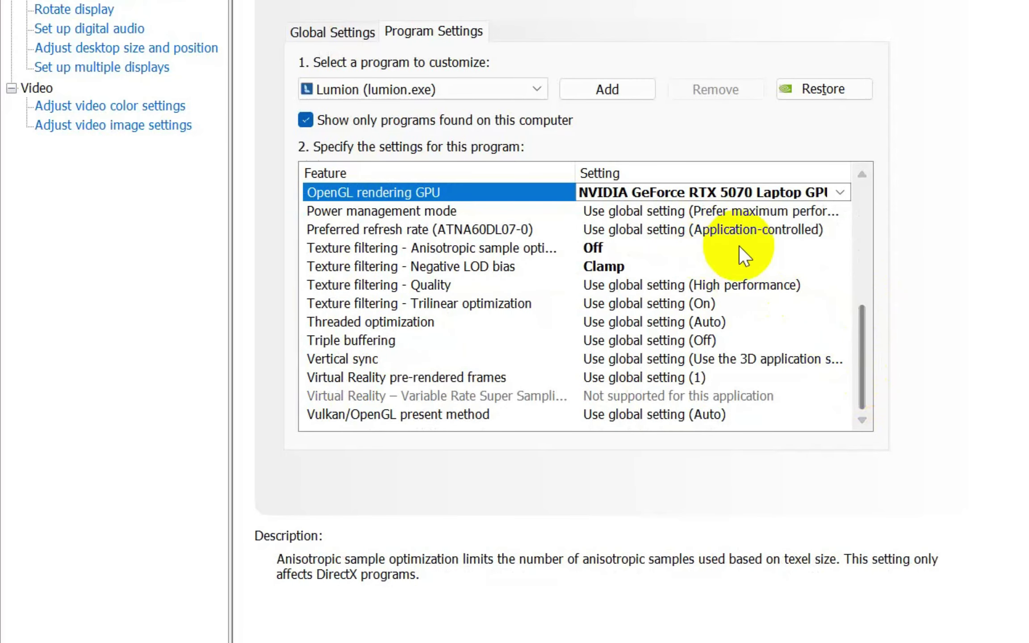
{"action": "left_click", "coordinate": [416, 215]}
{"action": "left_click", "coordinate": [643, 211]}
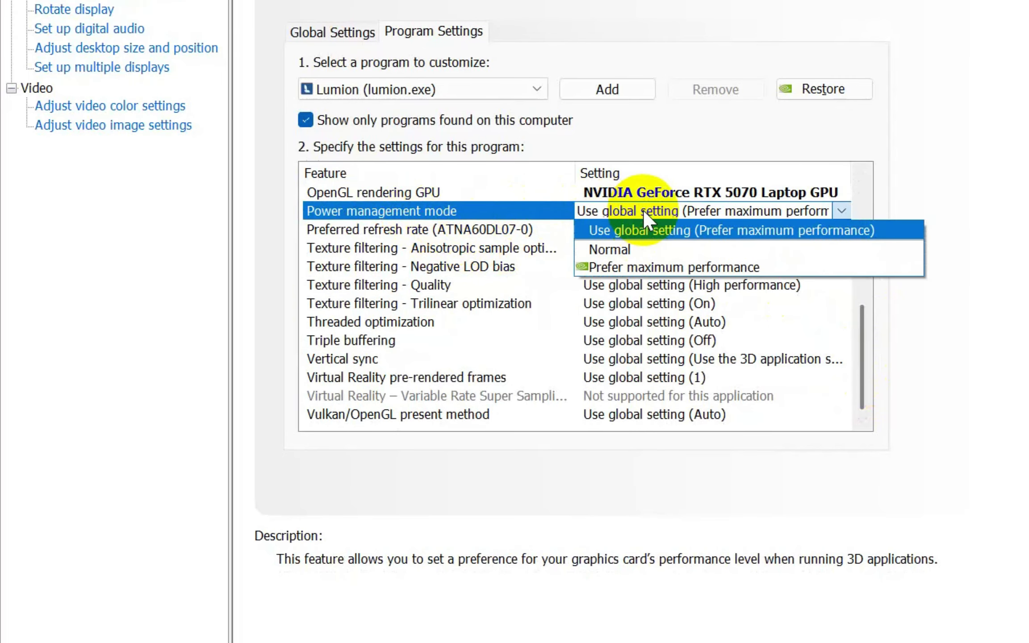
{"action": "left_click", "coordinate": [688, 269]}
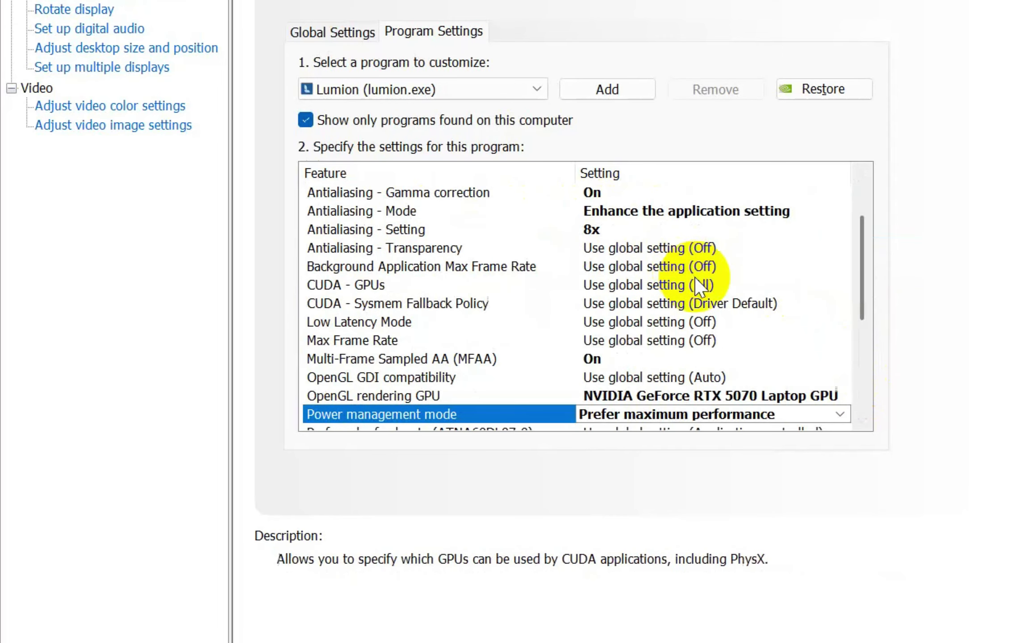
Turn on the Texture filtering - Anisotropic sample optimization setting for Lumion.
{"action": "left_click_drag", "start_coordinate": [861, 287], "coordinate": [858, 390]}
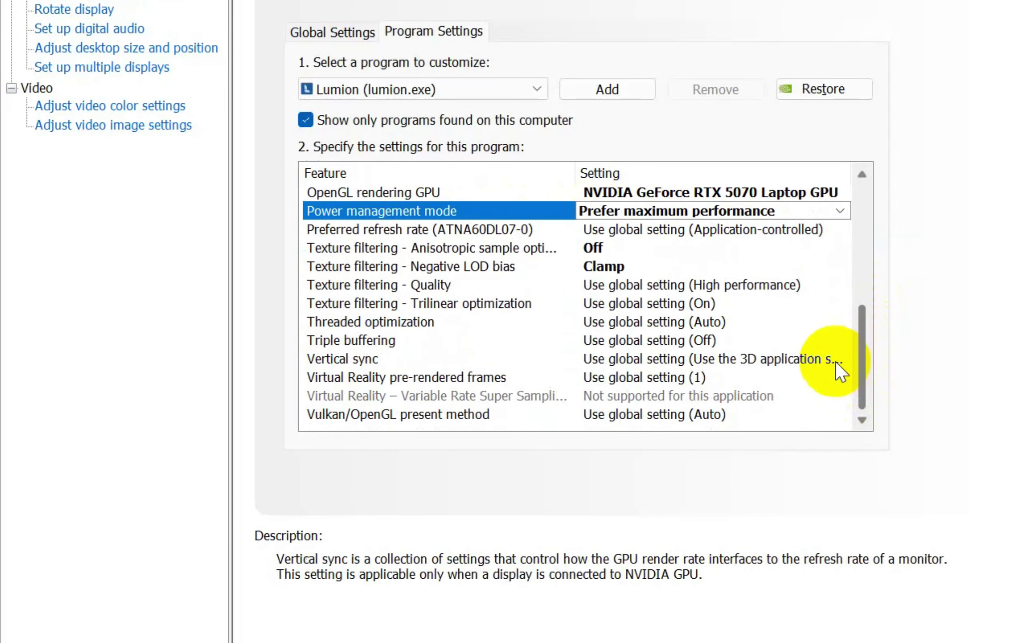
{"action": "left_click", "coordinate": [394, 247]}
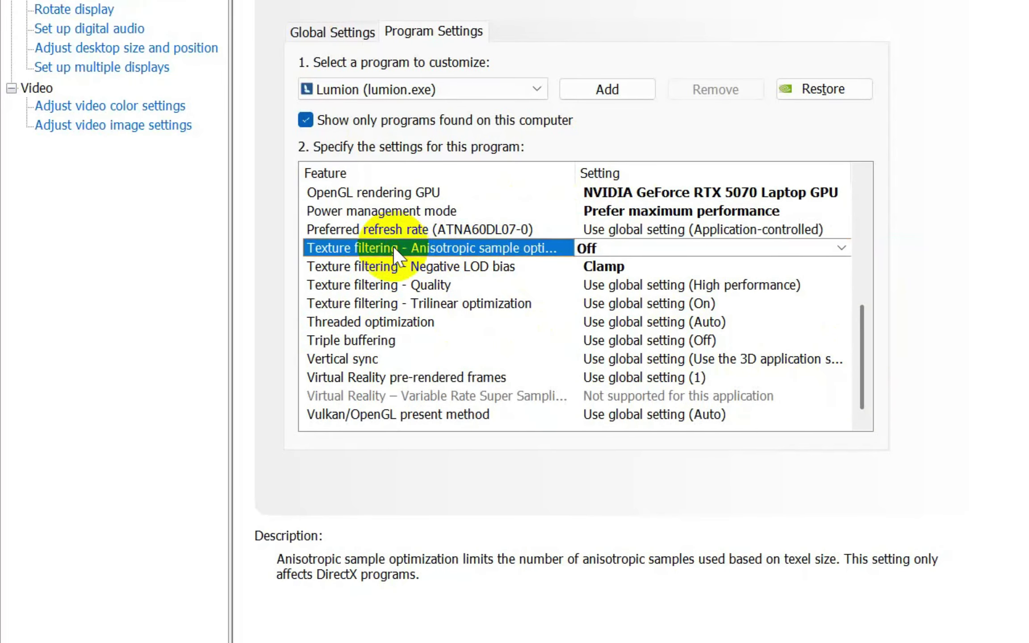
{"action": "left_click", "coordinate": [694, 248]}
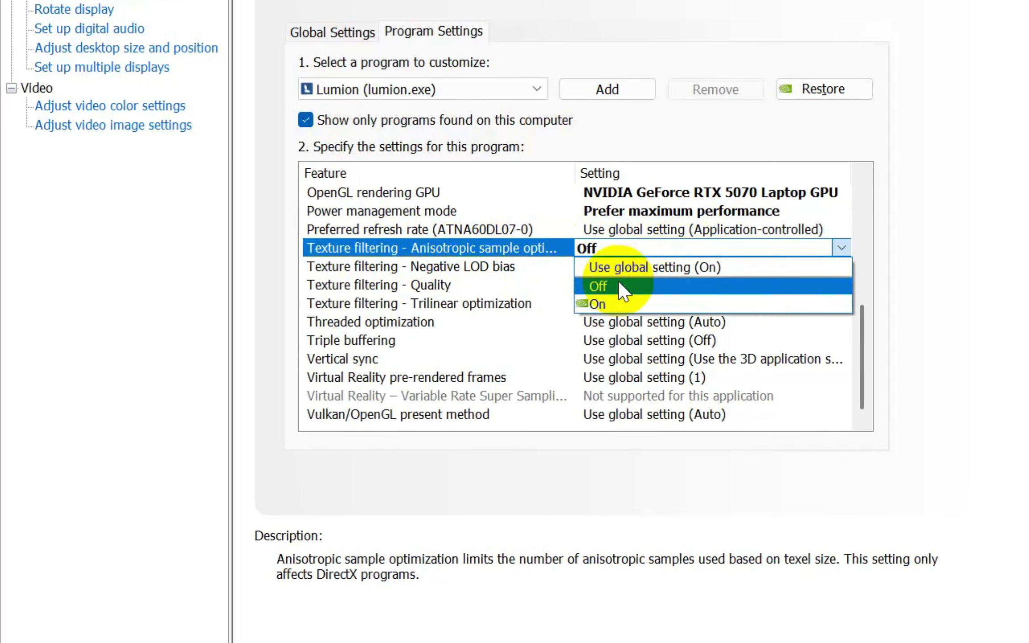
{"action": "left_click", "coordinate": [606, 300]}
Set Lumion's Texture filtering - Quality setting to High performance.
{"action": "left_click_drag", "start_coordinate": [861, 299], "coordinate": [860, 406]}
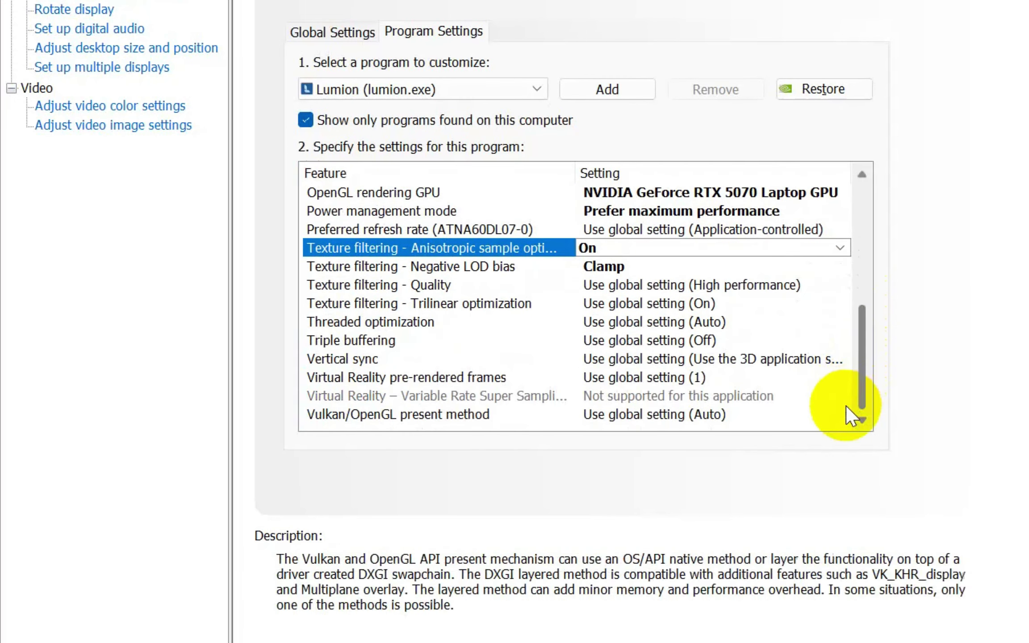
{"action": "left_click", "coordinate": [393, 285]}
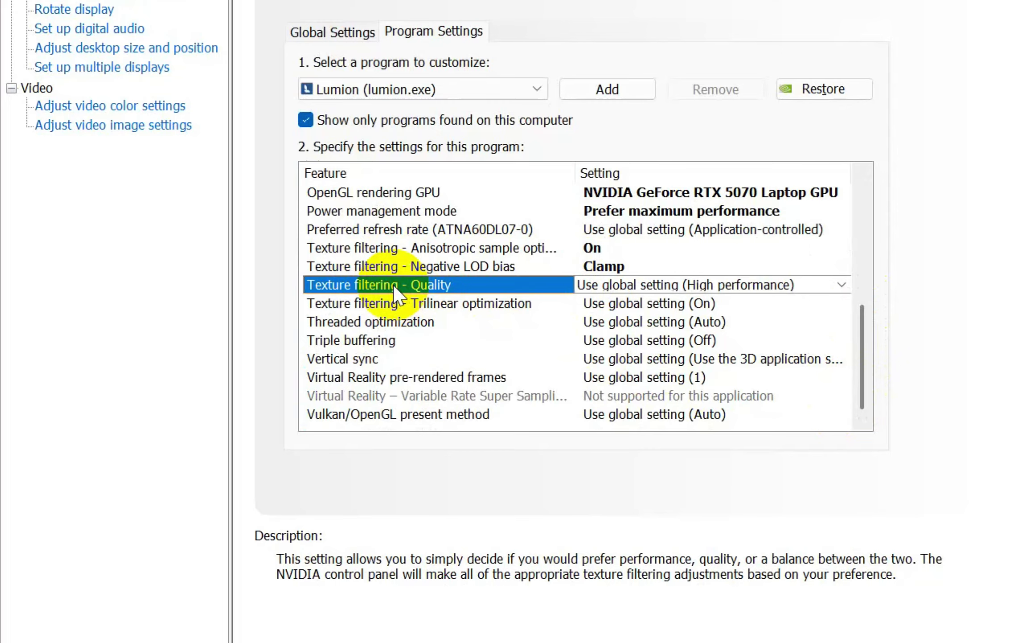
{"action": "left_click", "coordinate": [633, 285]}
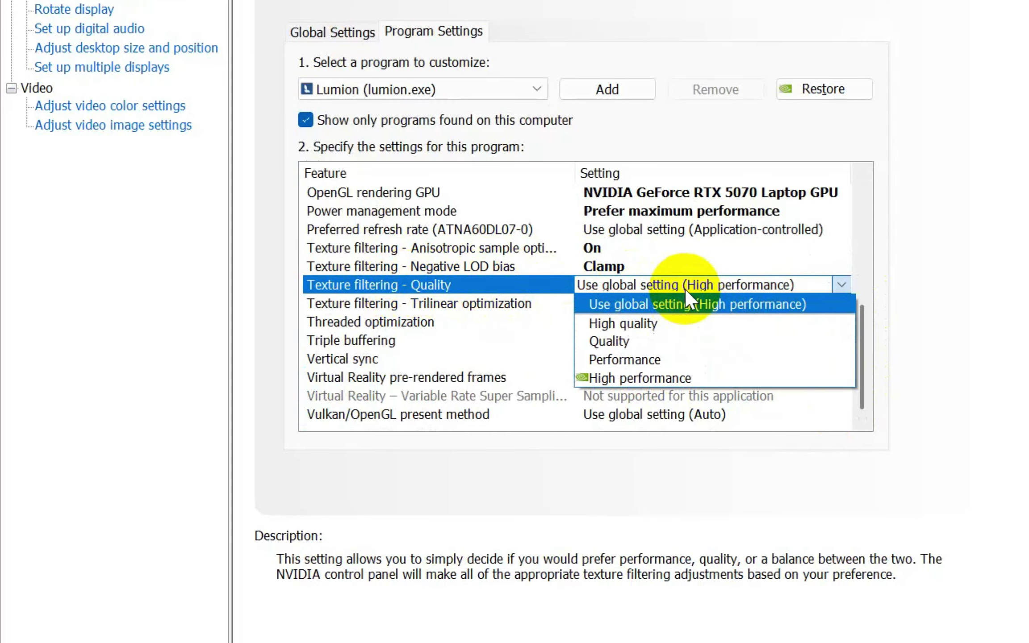
{"action": "left_click", "coordinate": [656, 375]}
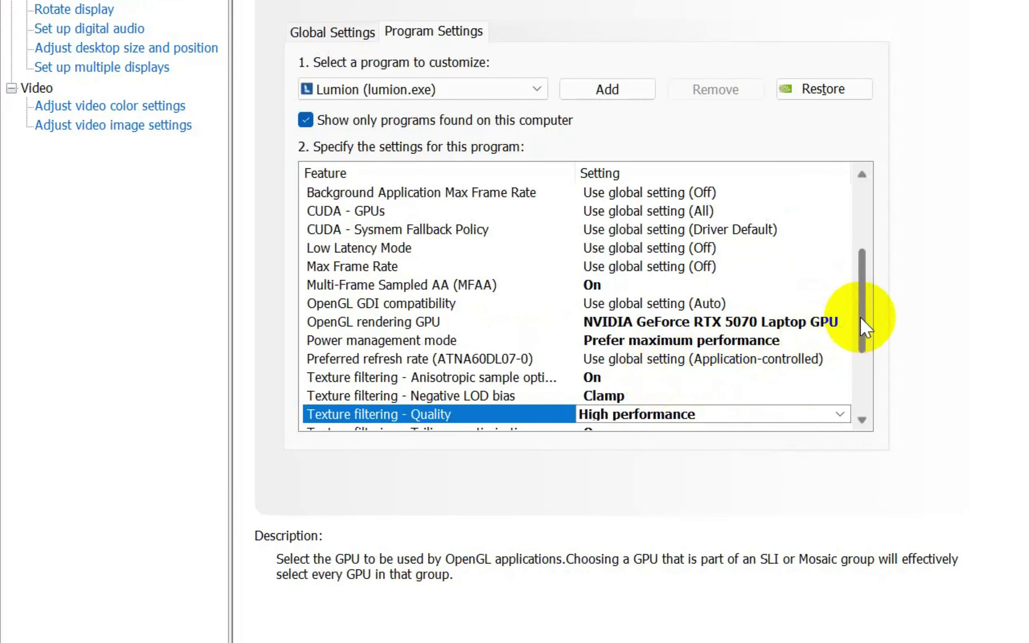
Turn on Triple buffering in Lumion's program settings.
{"action": "left_click_drag", "start_coordinate": [862, 324], "coordinate": [859, 414]}
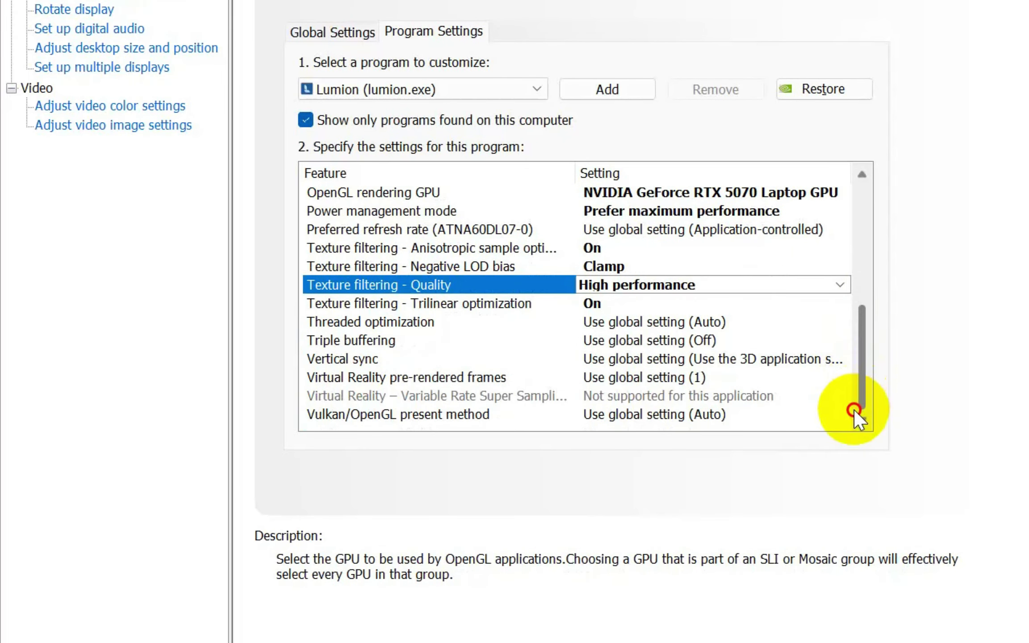
{"action": "left_click", "coordinate": [352, 339]}
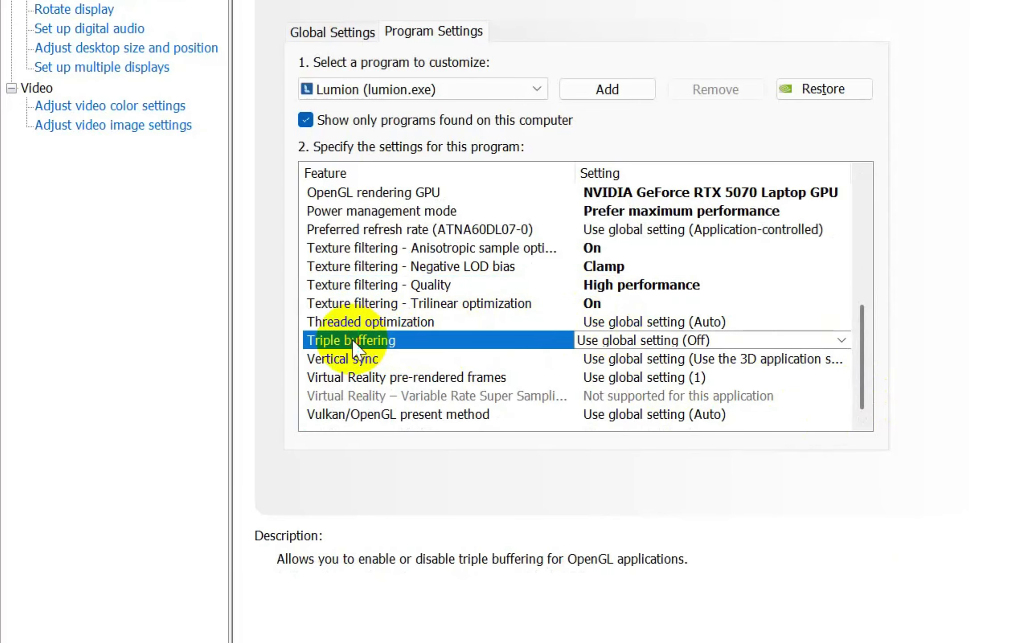
{"action": "left_click", "coordinate": [686, 341]}
{"action": "left_click", "coordinate": [598, 397]}
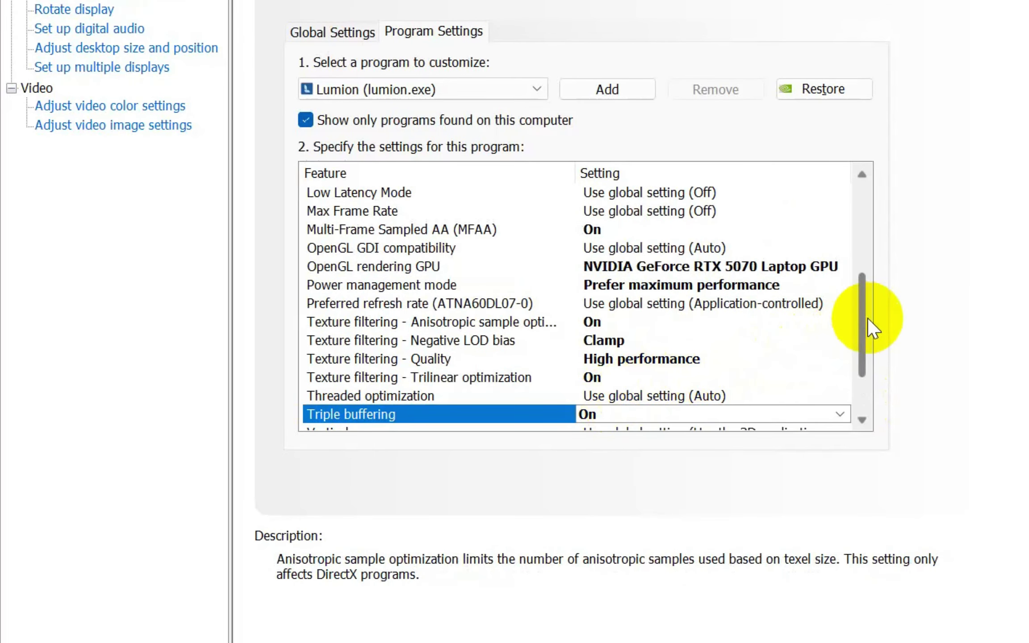
Turn off Vertical sync in Lumion's program settings.
{"action": "left_click_drag", "start_coordinate": [869, 319], "coordinate": [853, 396]}
{"action": "left_click", "coordinate": [367, 360]}
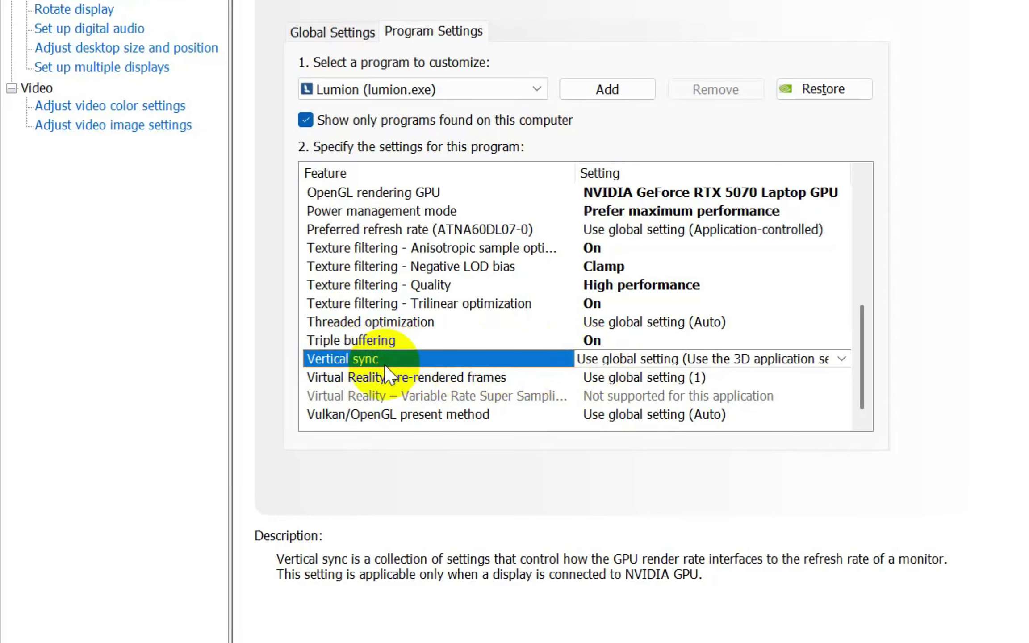
{"action": "left_click", "coordinate": [686, 361]}
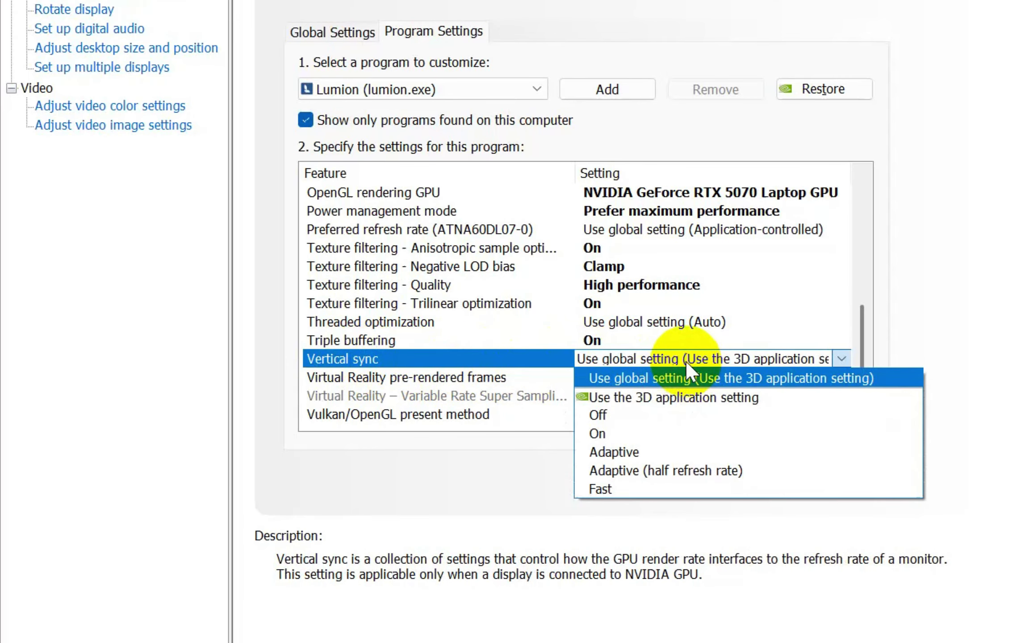
{"action": "left_click", "coordinate": [641, 415]}
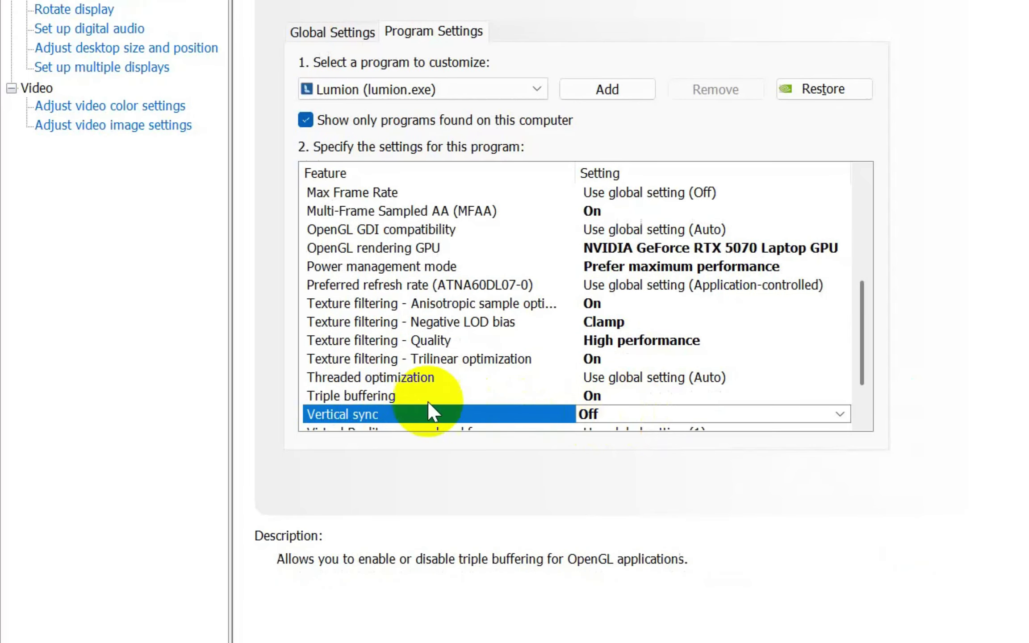
Set Virtual Reality pre-rendered frames to 4 for Lumion.
{"action": "left_click_drag", "start_coordinate": [861, 328], "coordinate": [860, 352]}
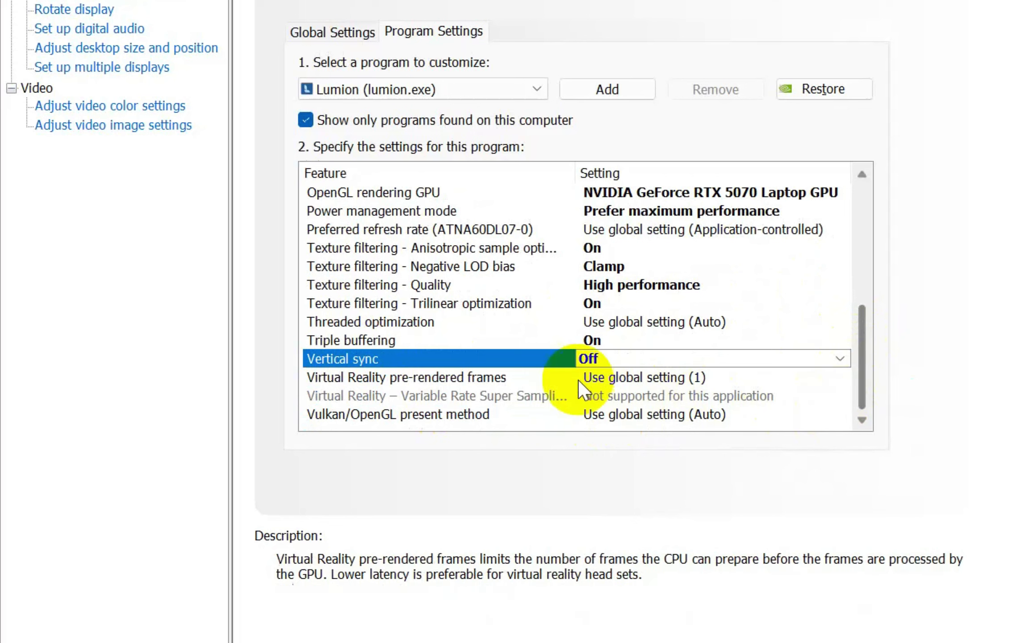
{"action": "left_click", "coordinate": [423, 381]}
{"action": "left_click", "coordinate": [798, 377]}
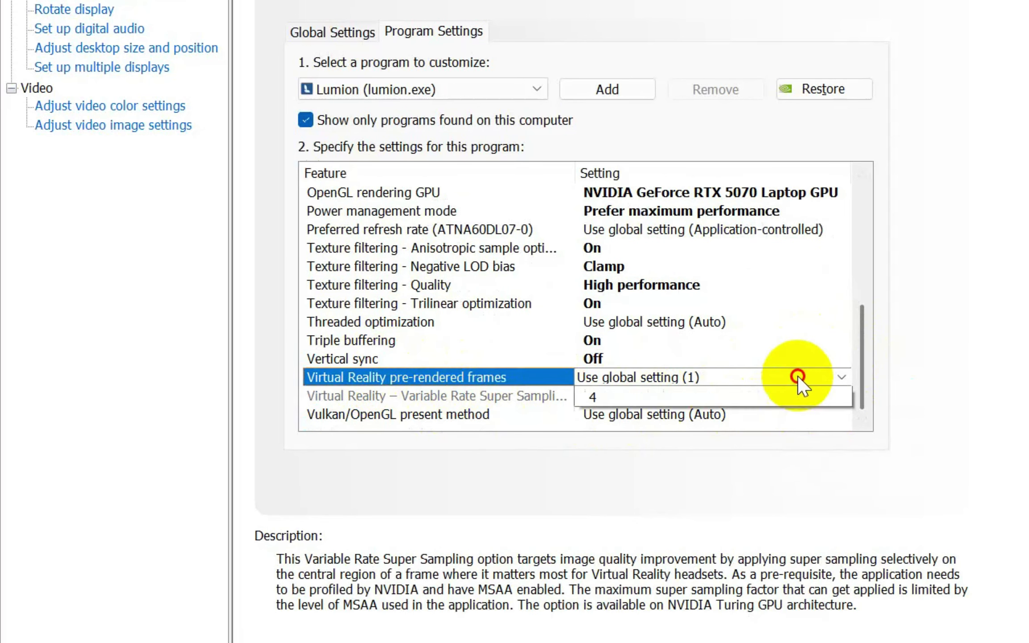
{"action": "left_click", "coordinate": [594, 488]}
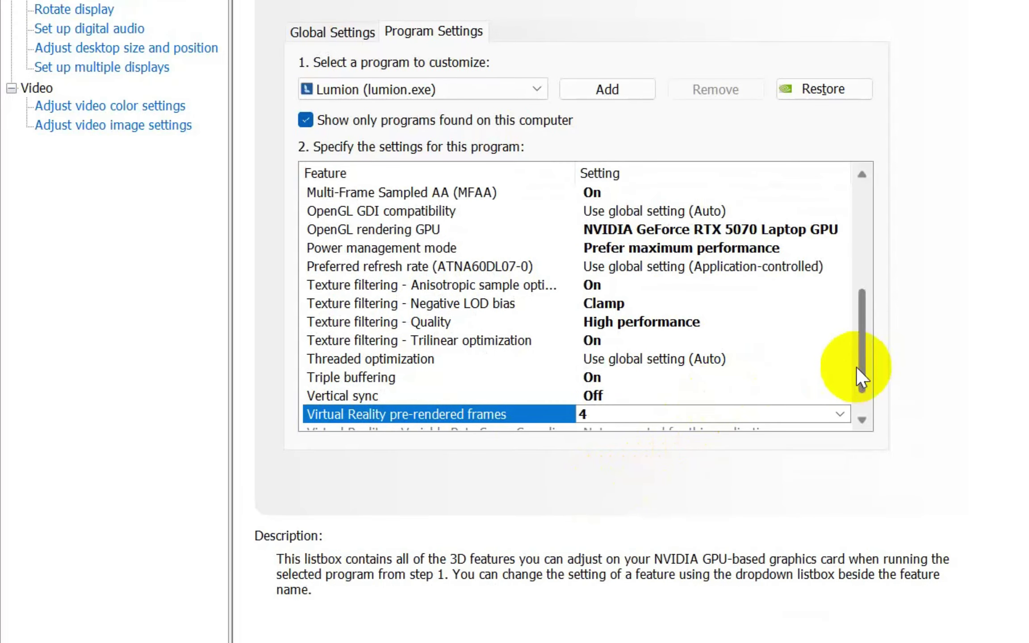
Apply the changed 3D settings for Lumion and close the NVIDIA Control Panel.
{"action": "left_click_drag", "start_coordinate": [857, 368], "coordinate": [862, 391]}
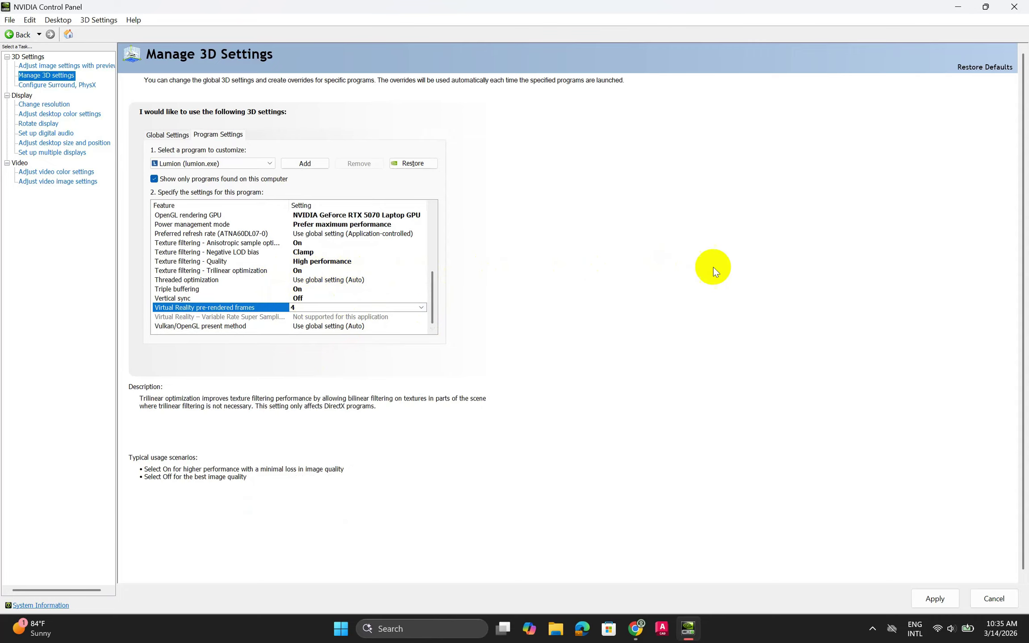
{"action": "left_click", "coordinate": [936, 597]}
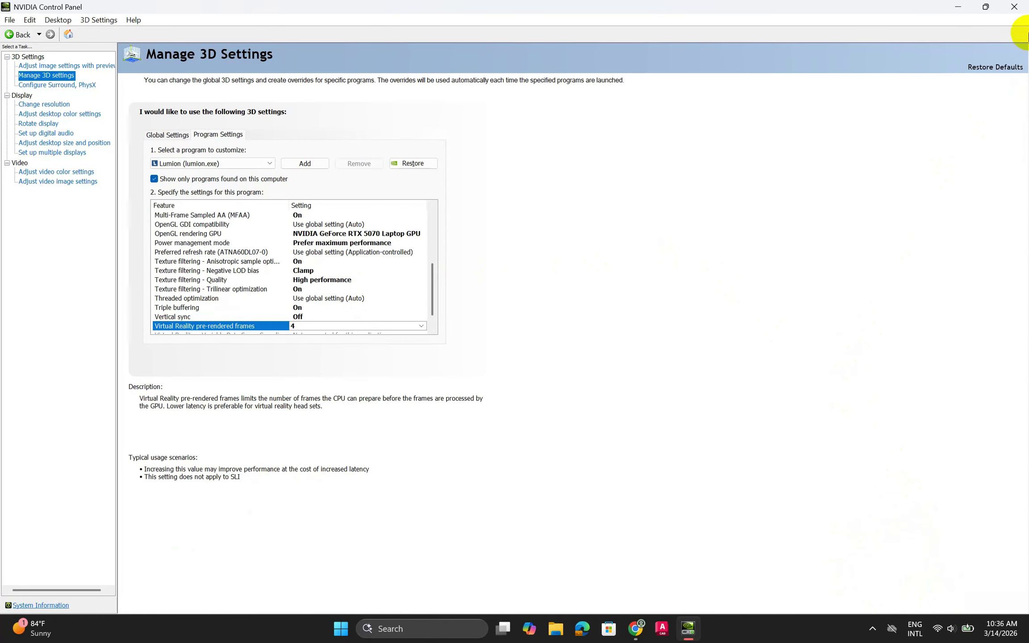
{"action": "left_click", "coordinate": [1014, 7]}
{"action": "right_click", "coordinate": [693, 258]}
{"action": "left_click", "coordinate": [742, 304]}
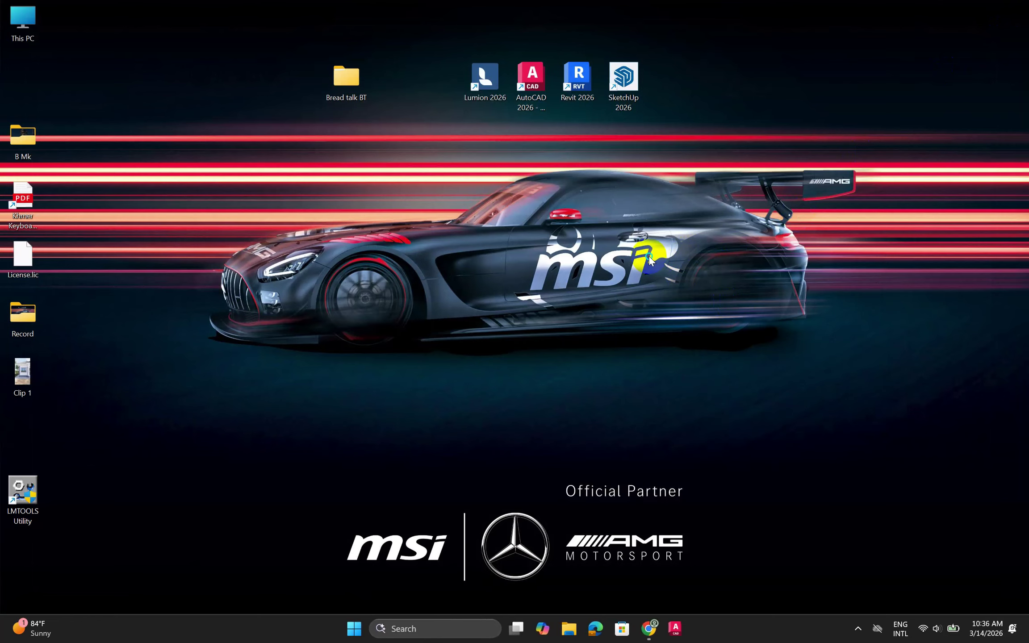
{"action": "right_click", "coordinate": [651, 262]}
{"action": "left_click", "coordinate": [696, 311]}
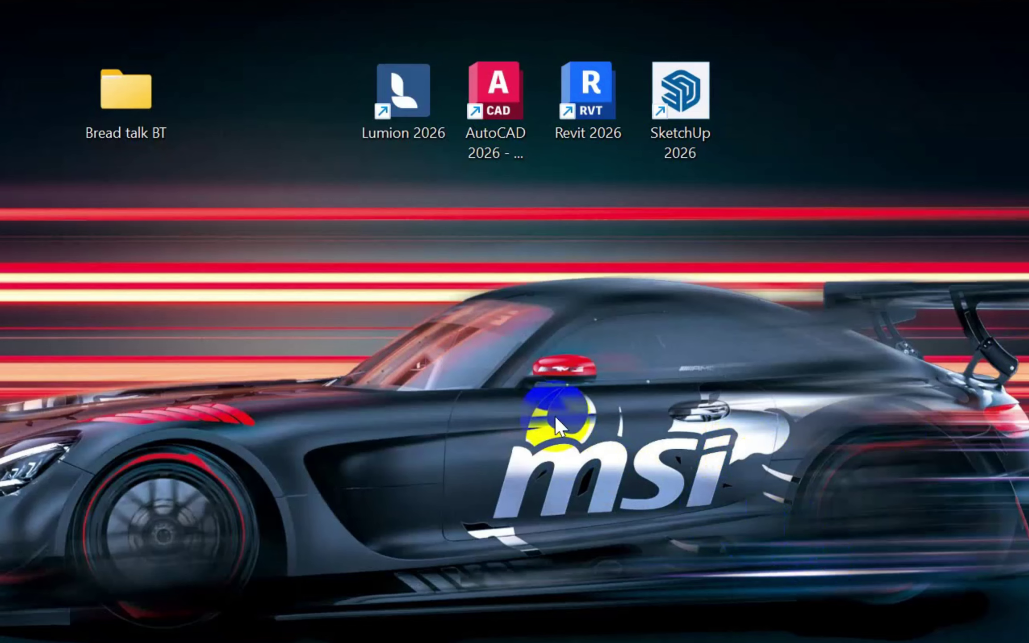
Launch Lumion 2026 from the desktop and open its benchmark results to check the graphics card, processor and system memory ratings.
{"action": "double_click", "coordinate": [408, 93]}
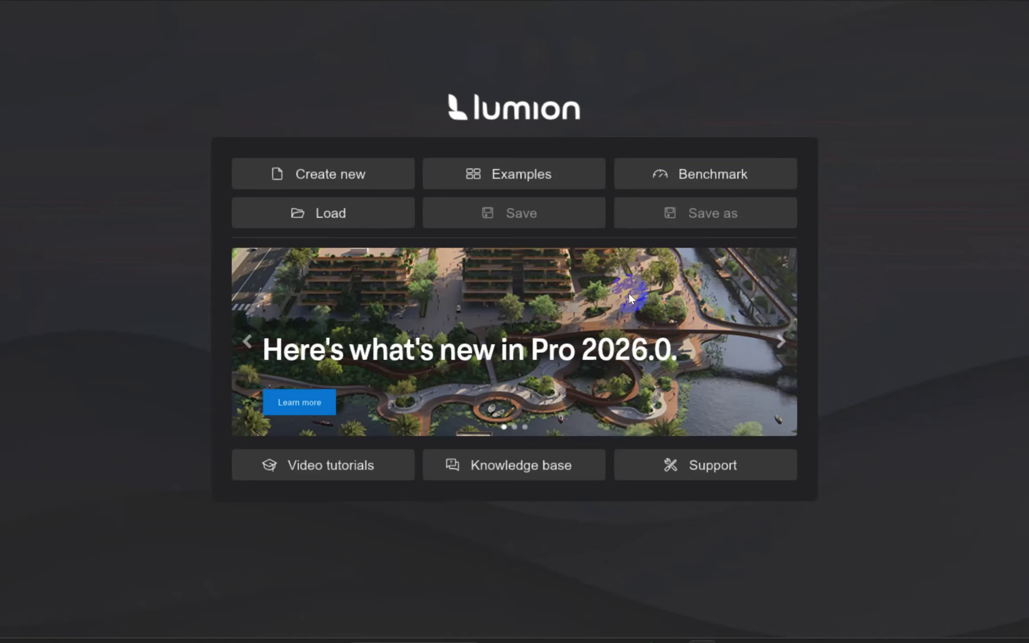
{"action": "left_click", "coordinate": [685, 179]}
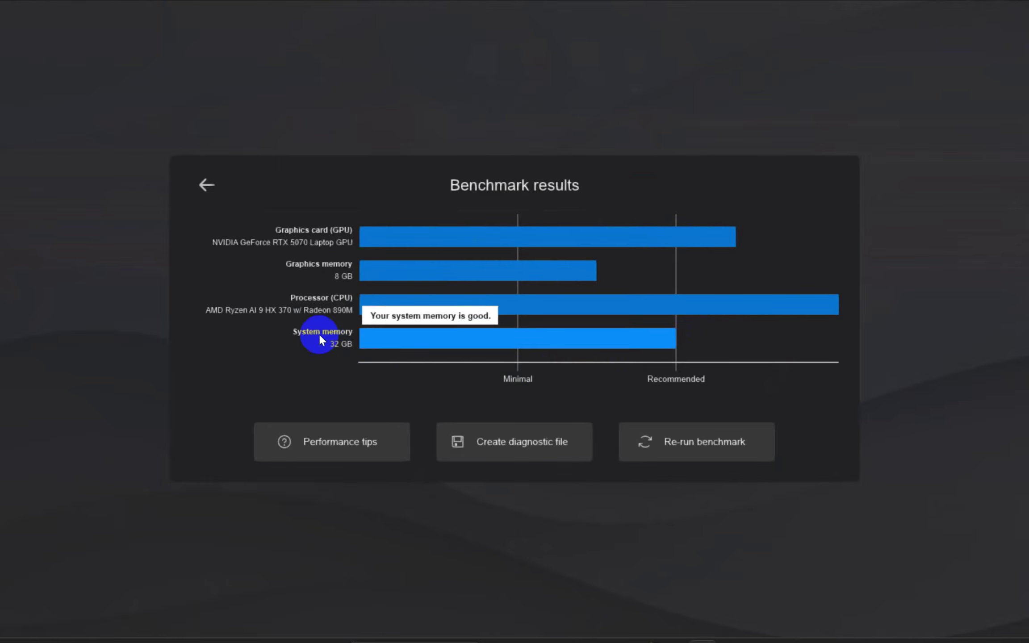
{"action": "mouse_move", "coordinate": [310, 238]}
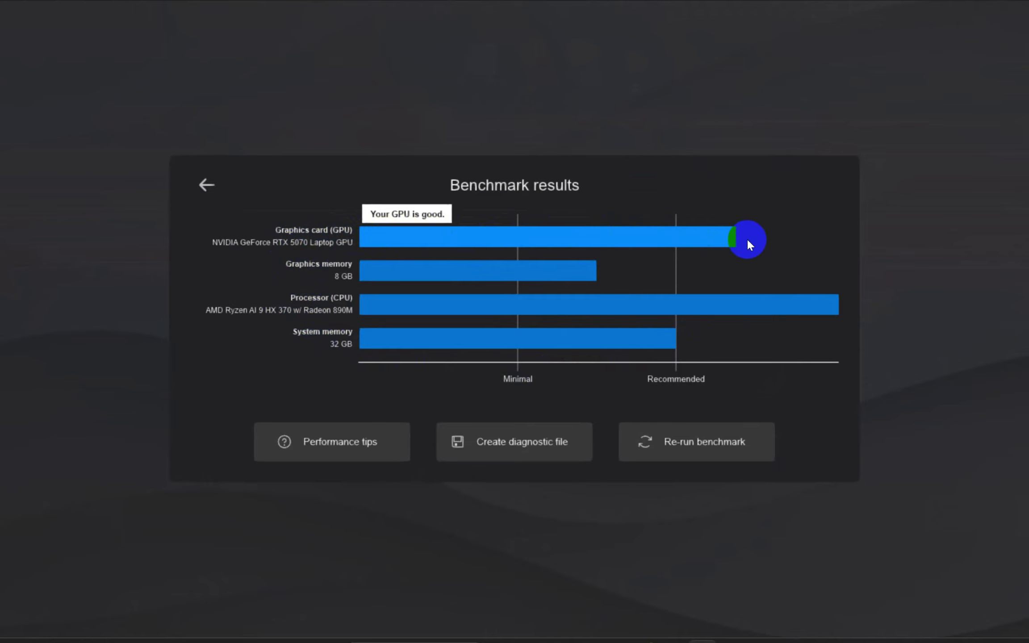
{"action": "mouse_move", "coordinate": [318, 309]}
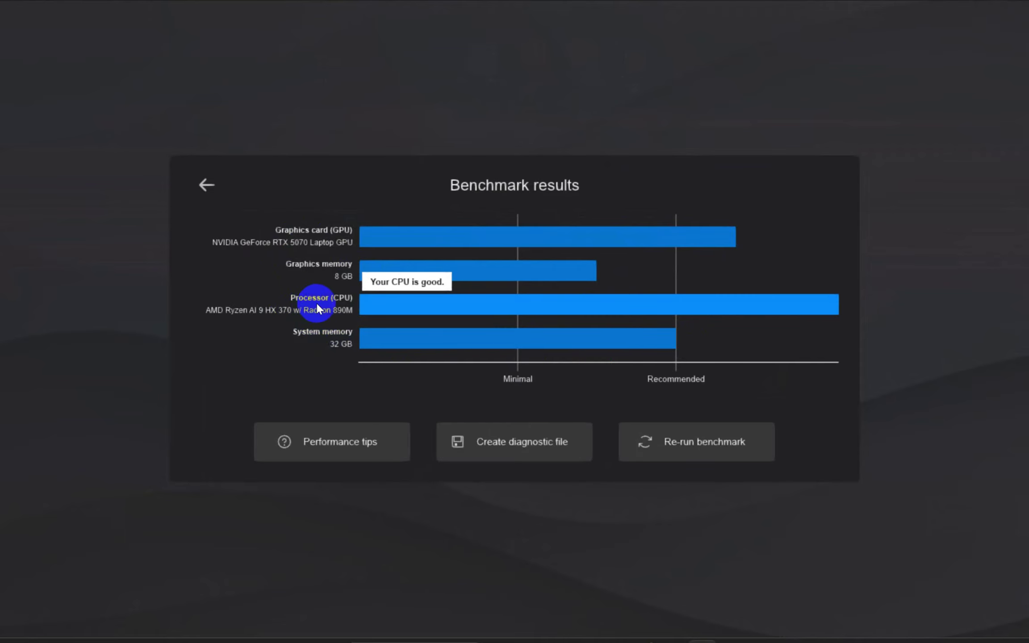
{"action": "mouse_move", "coordinate": [765, 331]}
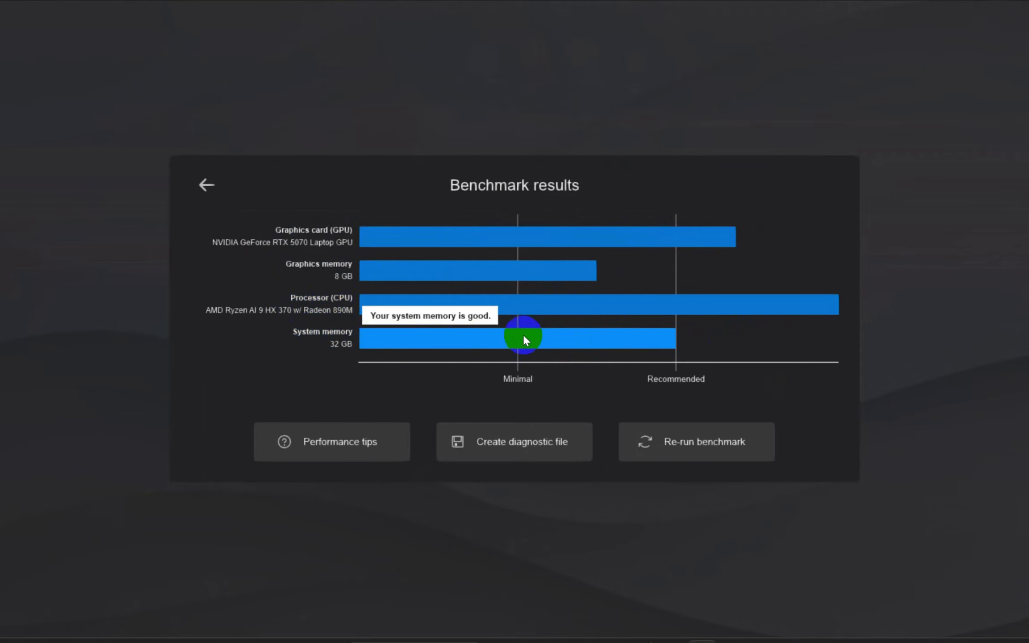
Re-run the Lumion hardware benchmark.
{"action": "left_click", "coordinate": [688, 445]}
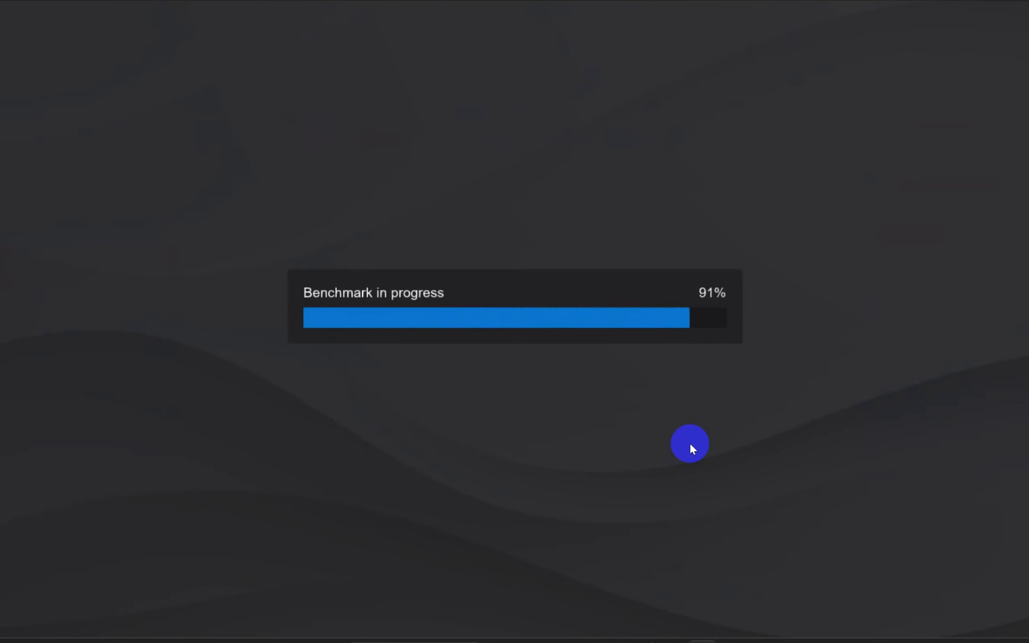
{"action": "mouse_move", "coordinate": [413, 317]}
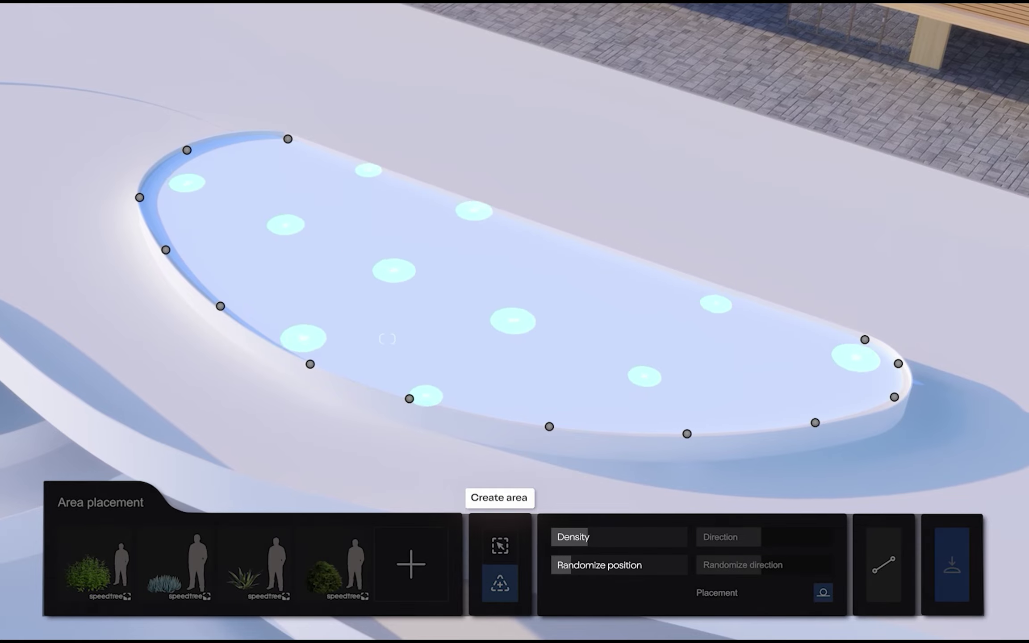
Switch the area placement of plants from Create area to Fill surface mode.
{"action": "left_click", "coordinate": [500, 545]}
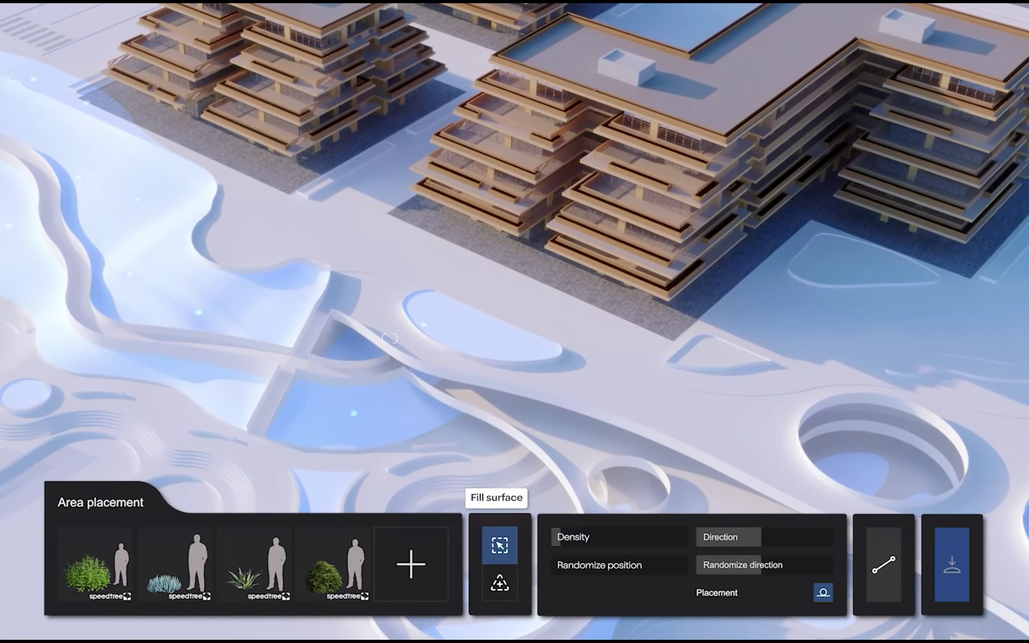